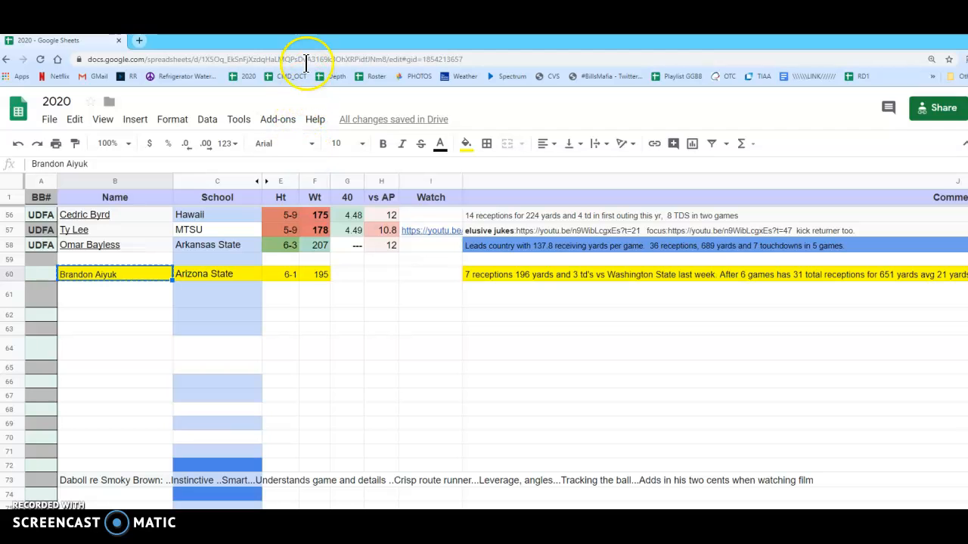
Search the web in a new tab for Brandon Aiyuk espn and open his ESPN stats, news and bio page
left_click(138, 42)
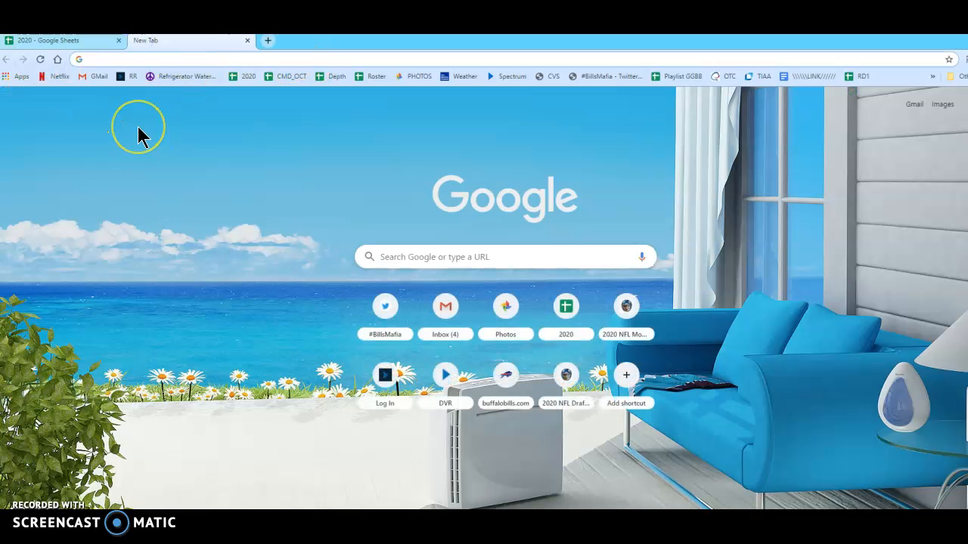
type("Brandon Aiyuk")
type("espm")
key("BackSpace")
type("n")
key("Return")
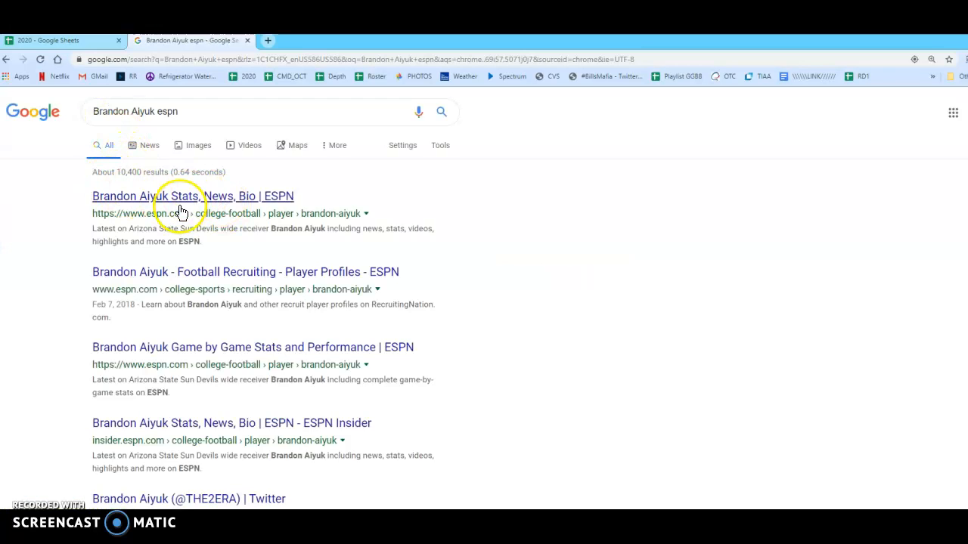
left_click(186, 201)
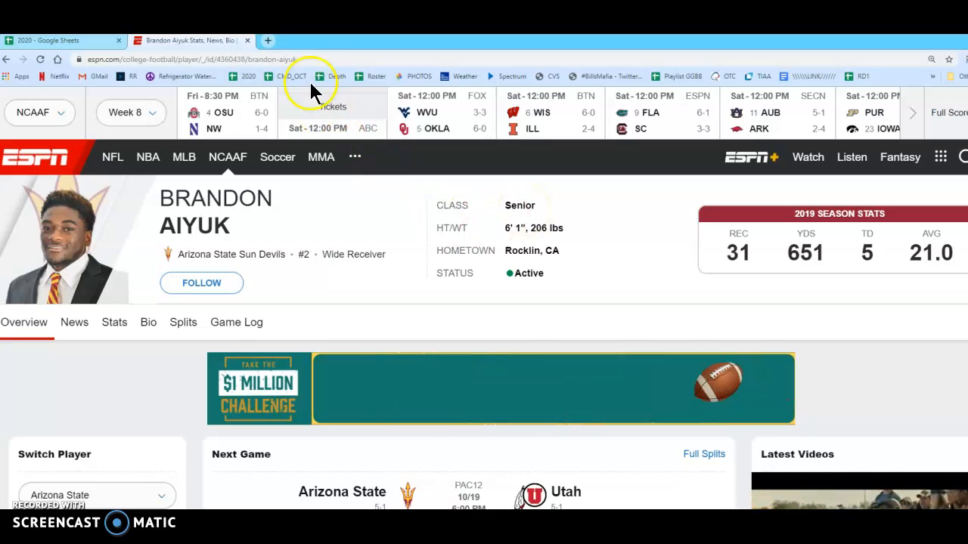
Copy the ESPN player page address and apply it as a hyperlink on the Brandon Aiyuk name cell in the 2020 sheet
left_click(167, 59)
key("ctrl+c")
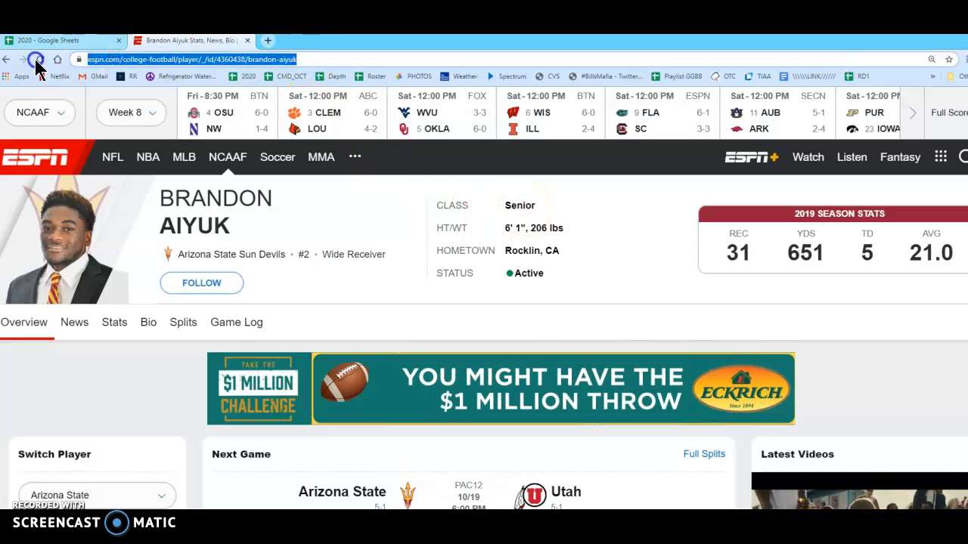
left_click(44, 40)
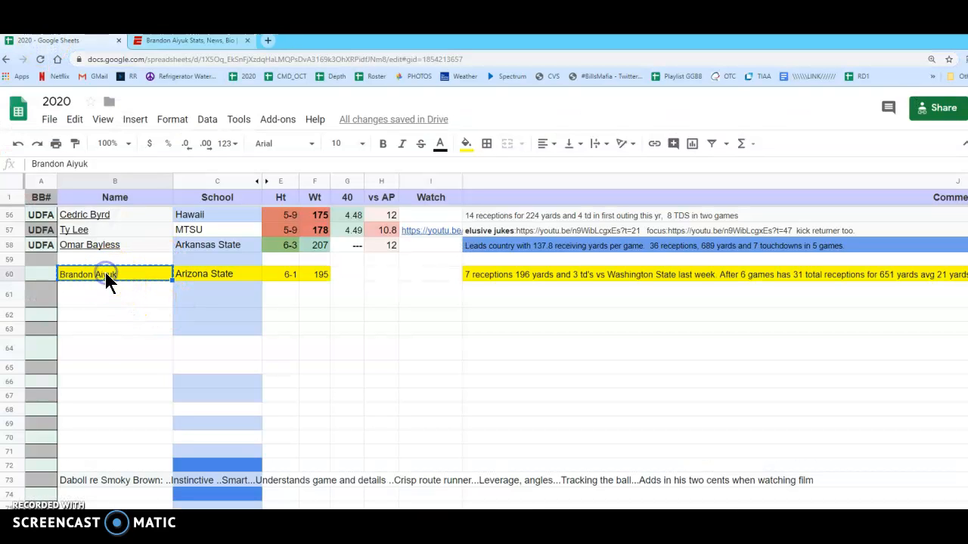
left_click(654, 145)
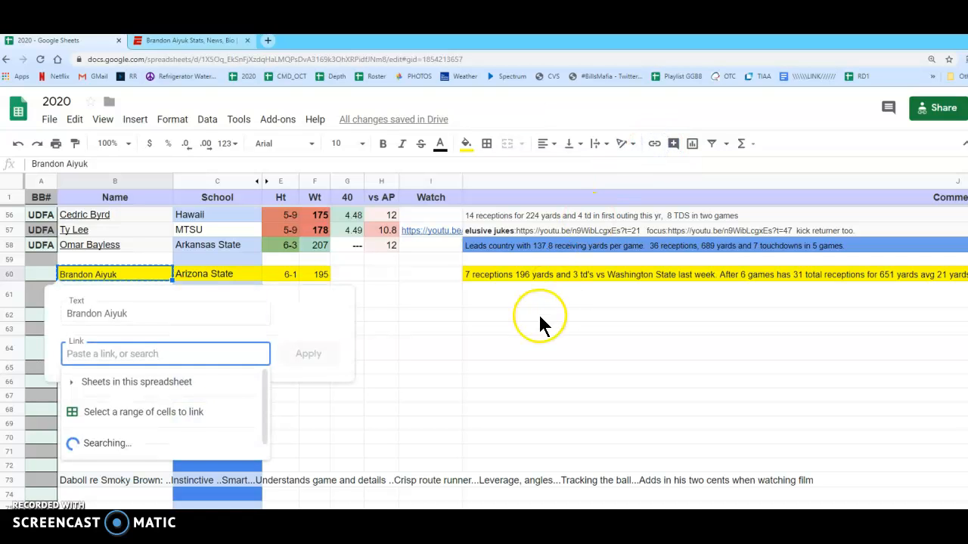
key("ctrl+v")
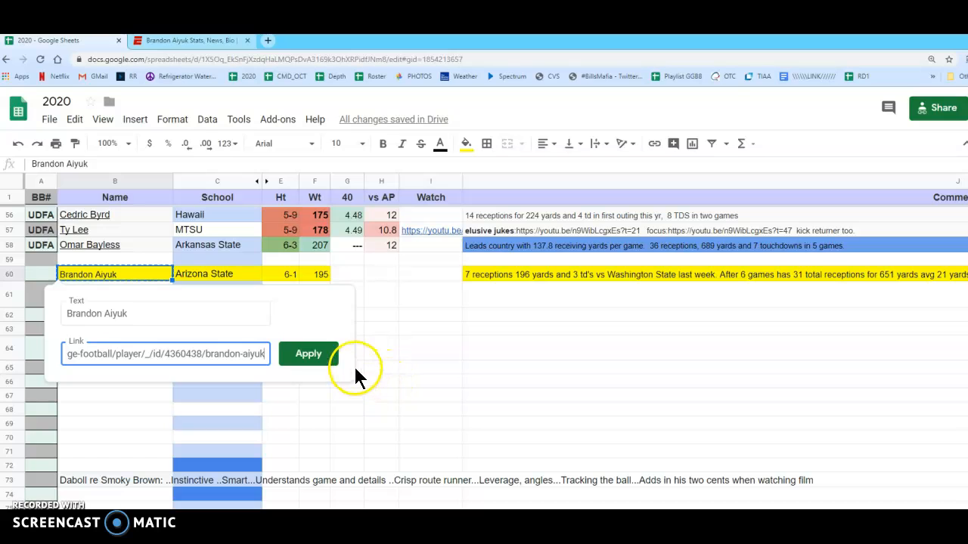
left_click(310, 355)
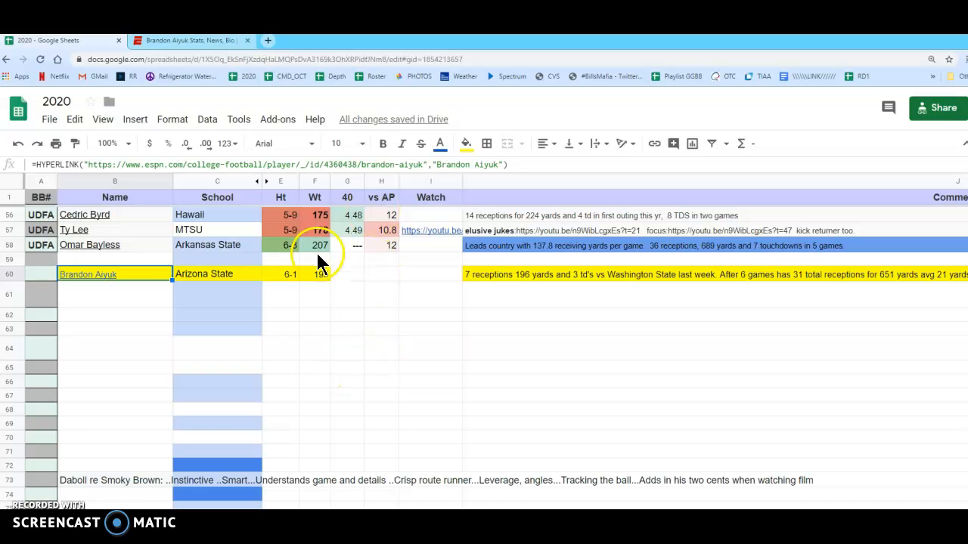
Open Brandon Aiyuk's ESPN splits and find his receiving average against AP Top 25 teams
left_click(193, 42)
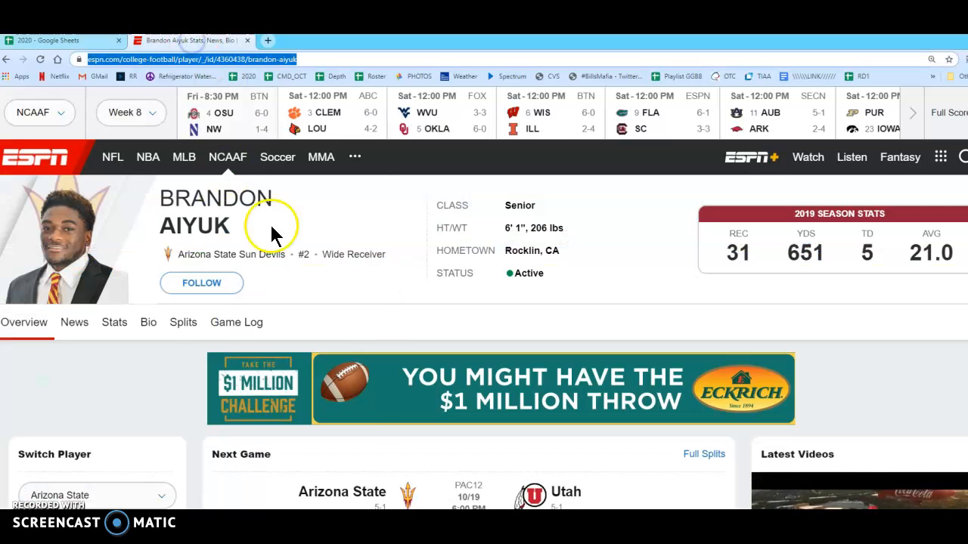
left_click(186, 328)
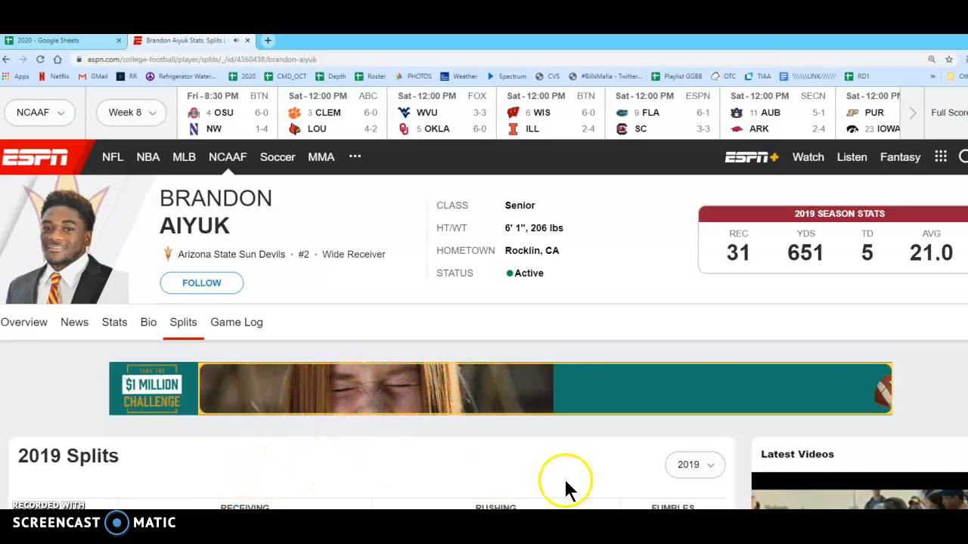
scroll(557, 460, "down", 3)
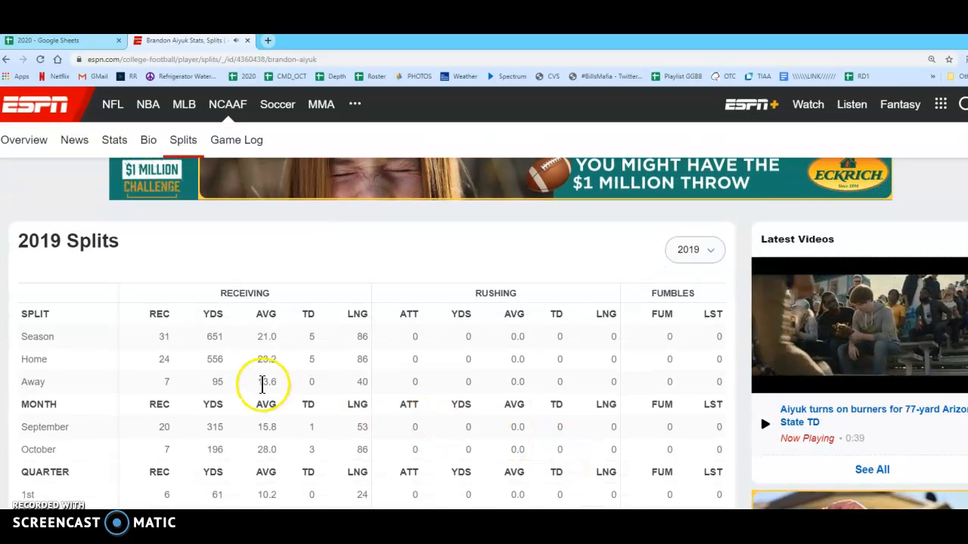
scroll(263, 385, "down", 3)
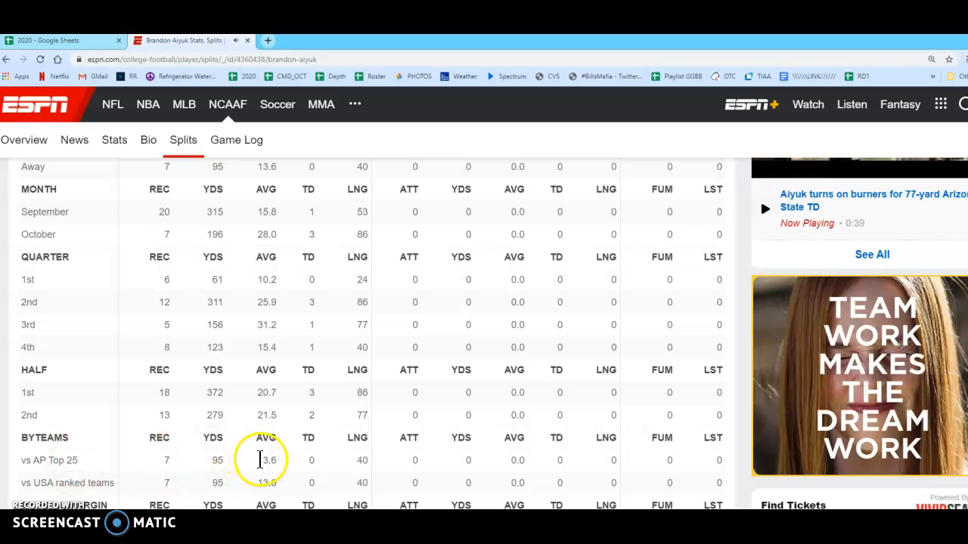
left_click_drag(260, 460, 286, 462)
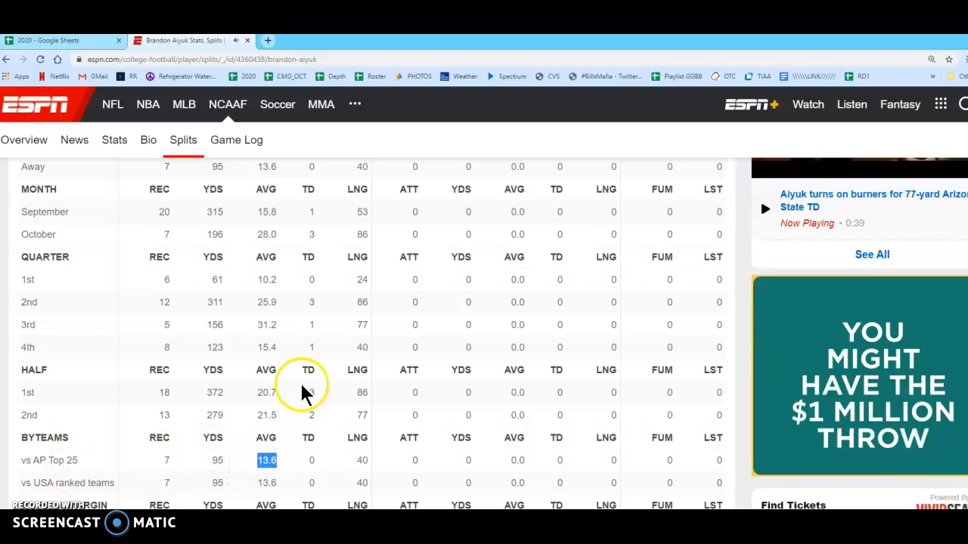
Enter 13.6 as the vs AP value in Brandon Aiyuk's row of the 2020 sheet
left_click(96, 42)
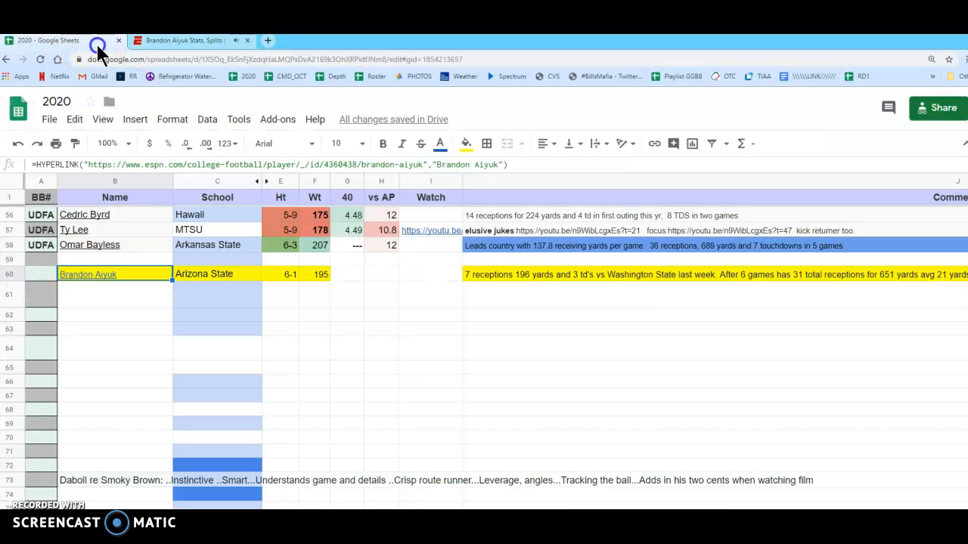
left_click(380, 275)
type("13.6")
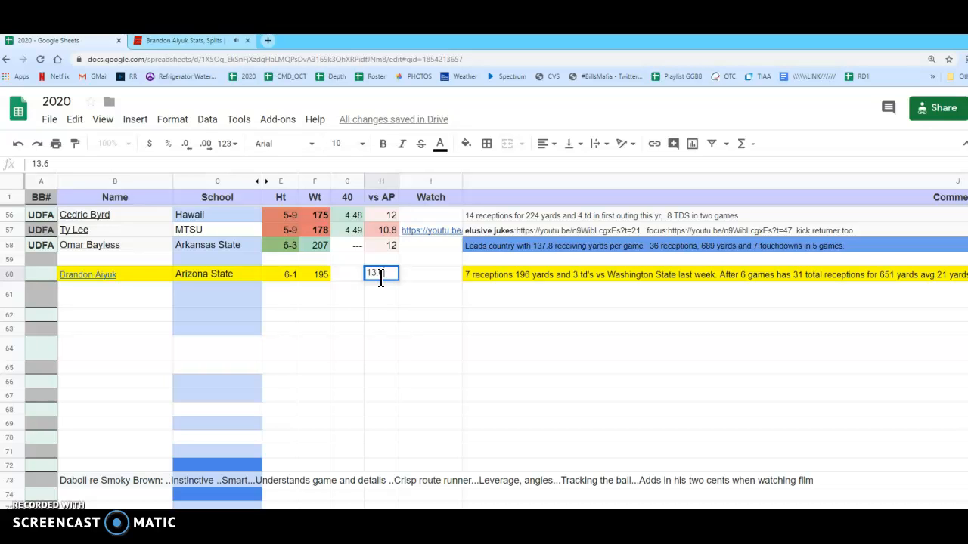
key("Return")
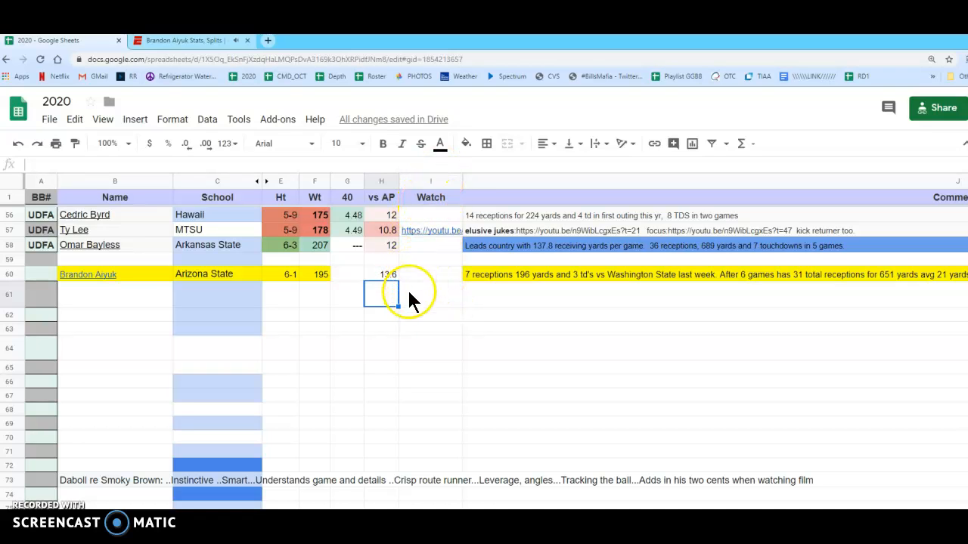
Close the ESPN page, search the web for Brandon Aiyuk highlights, and open "The Juice" official 2018 highlight video on YouTube
left_click(148, 273)
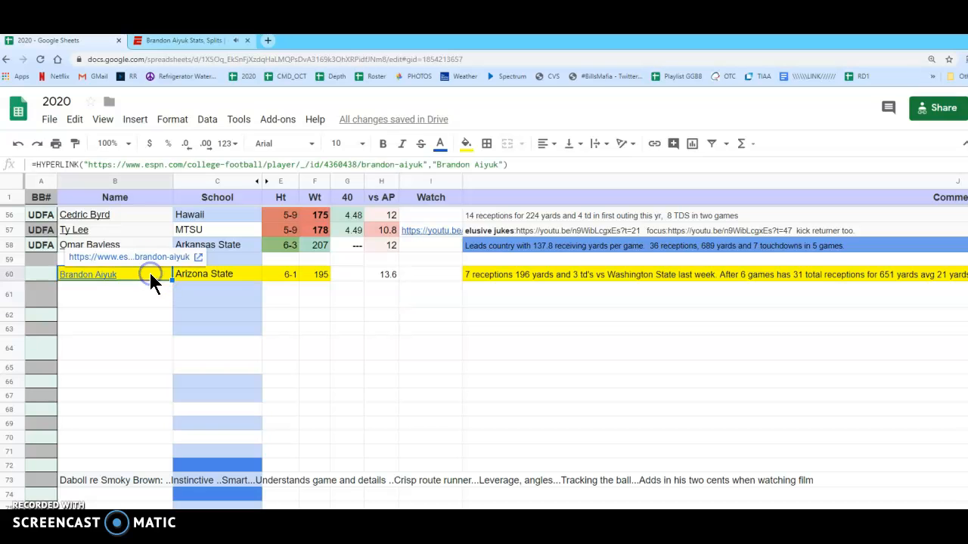
left_click(268, 40)
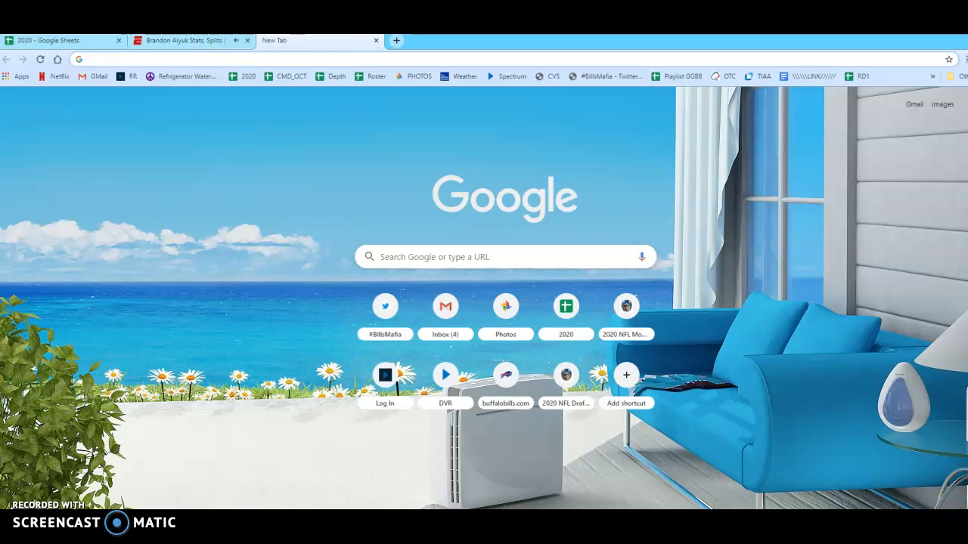
left_click(246, 41)
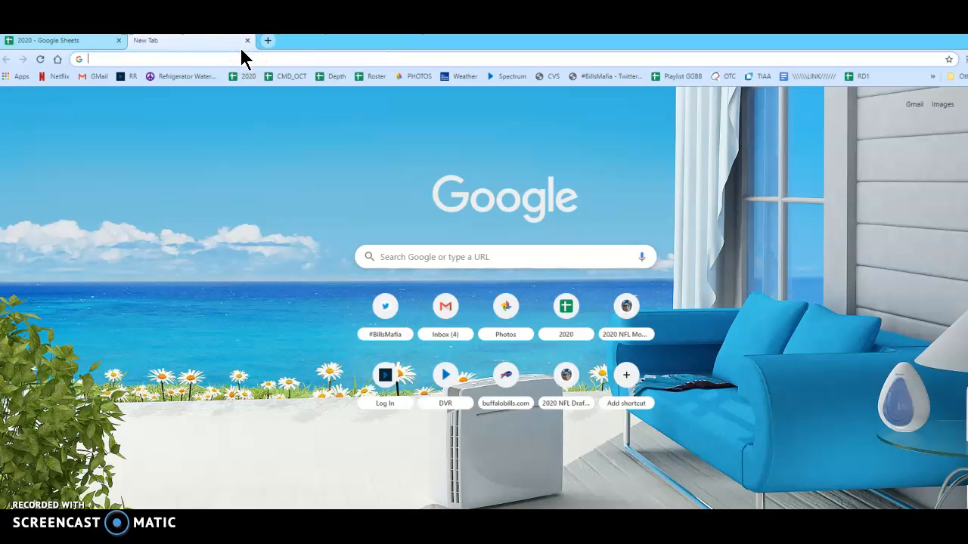
type("Brandon Aiyuk")
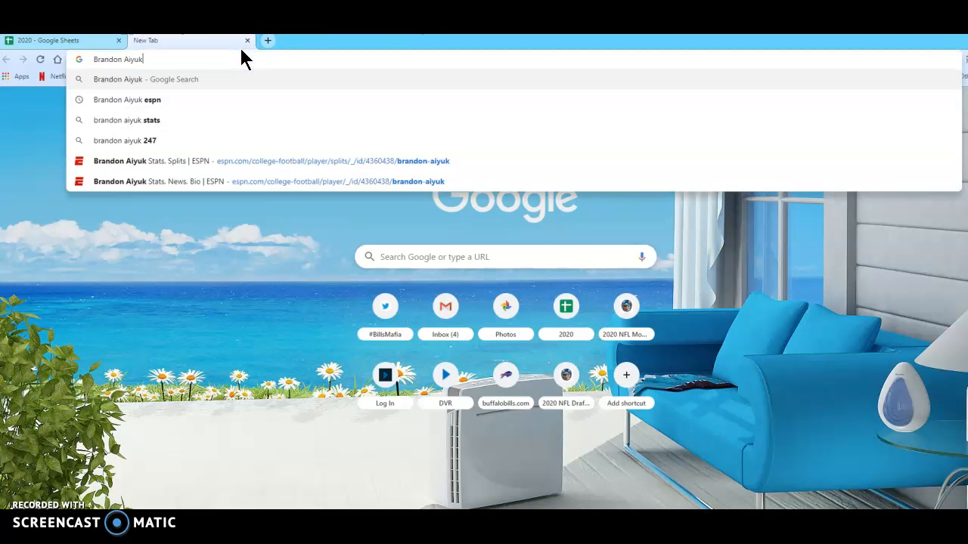
type("highligh")
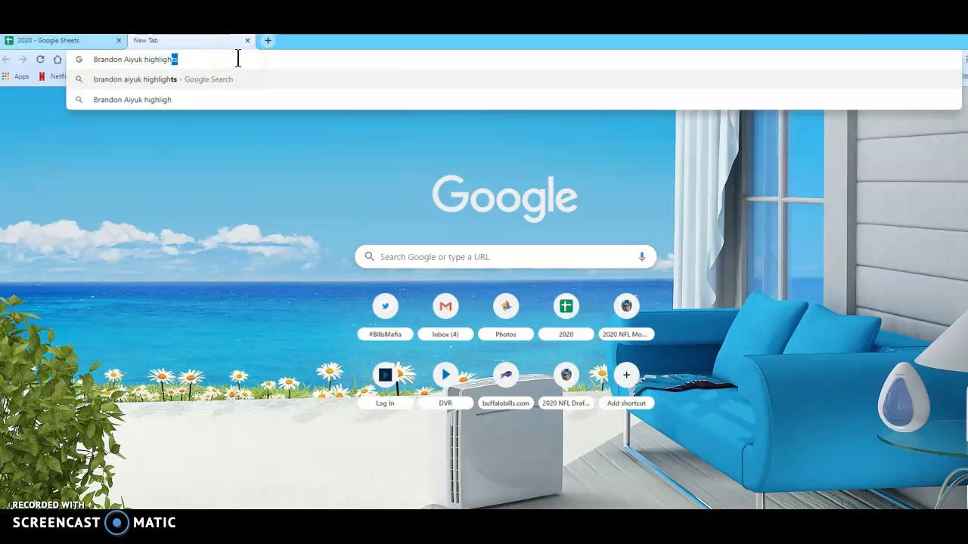
type("ts")
key("Return")
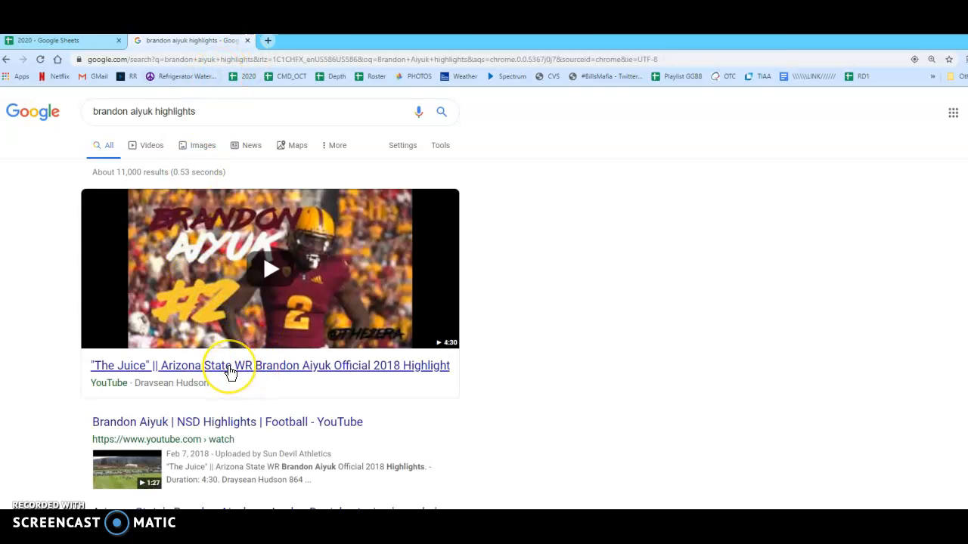
scroll(389, 412, "down", 2)
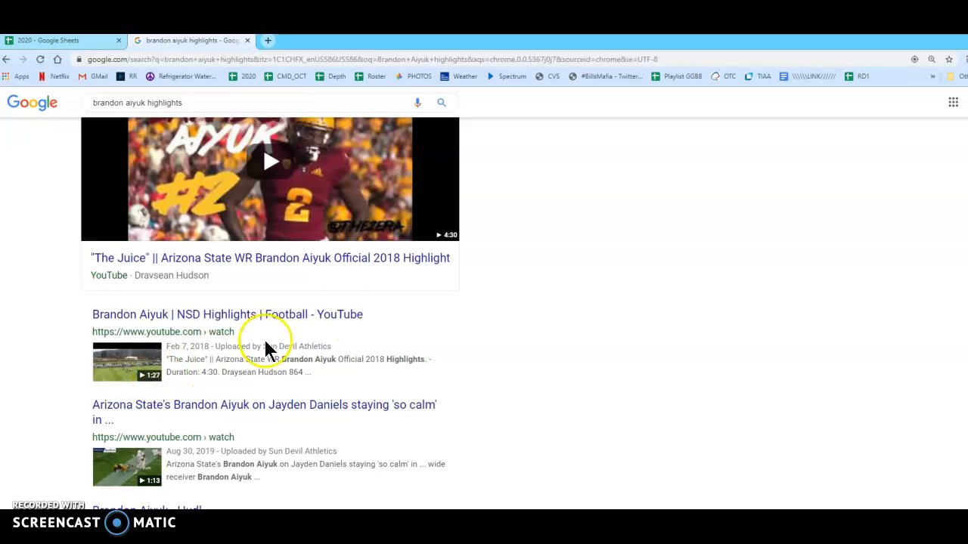
left_click(297, 262)
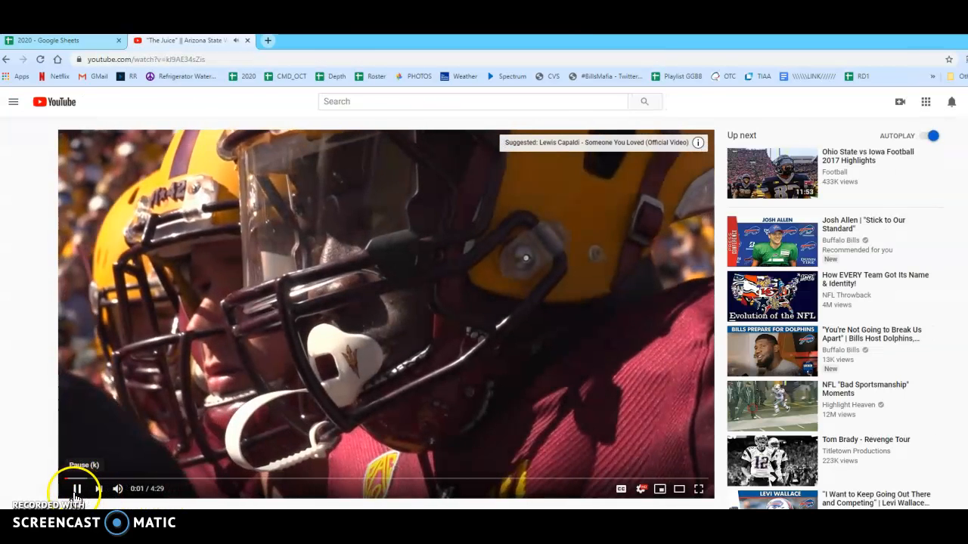
Pause the highlight video and cue it to 0:20, just before the touchdown play against San Diego State
left_click(77, 489)
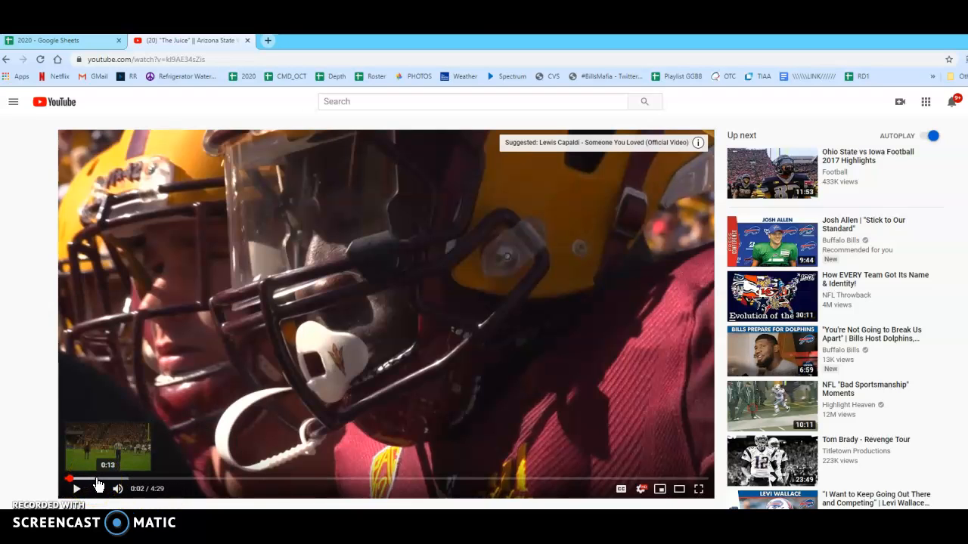
left_click(101, 480)
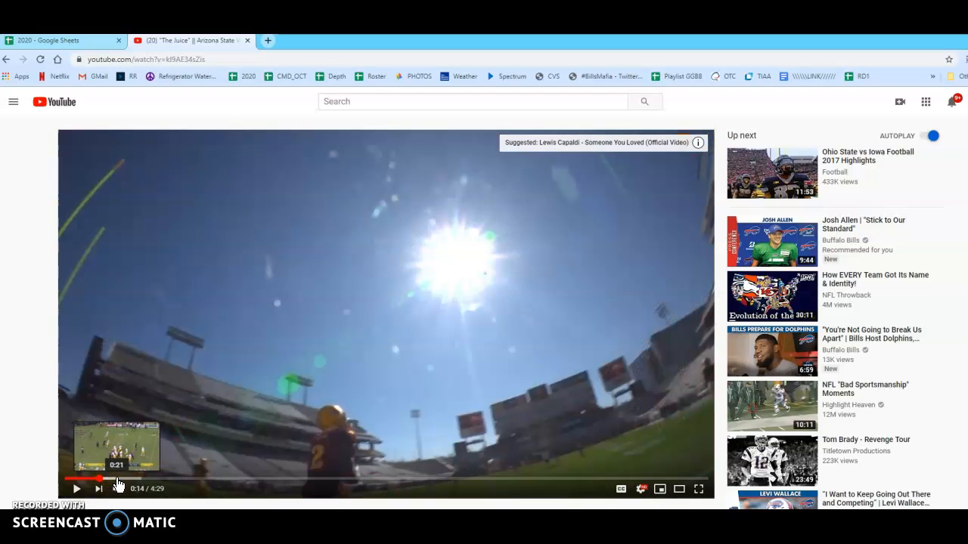
left_click(121, 481)
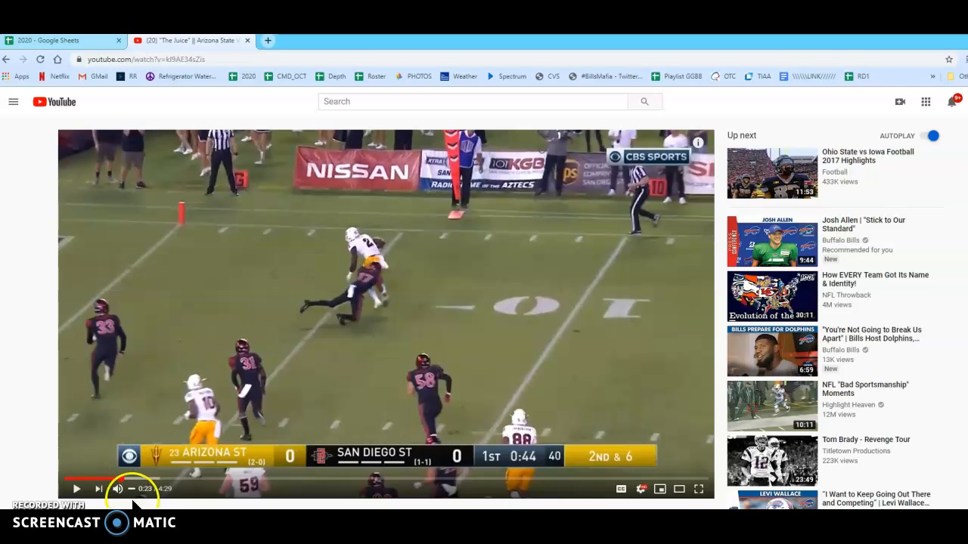
left_click(77, 490)
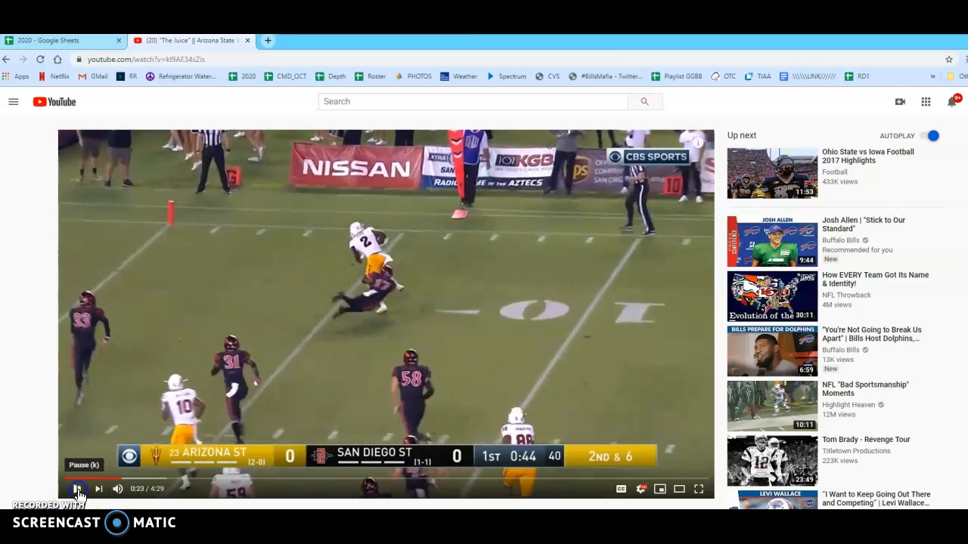
left_click(77, 490)
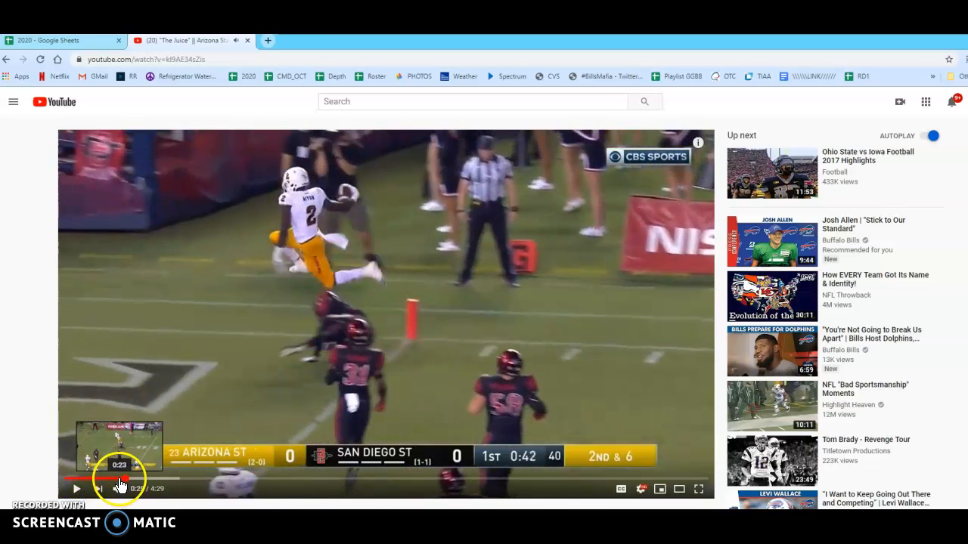
left_click(117, 479)
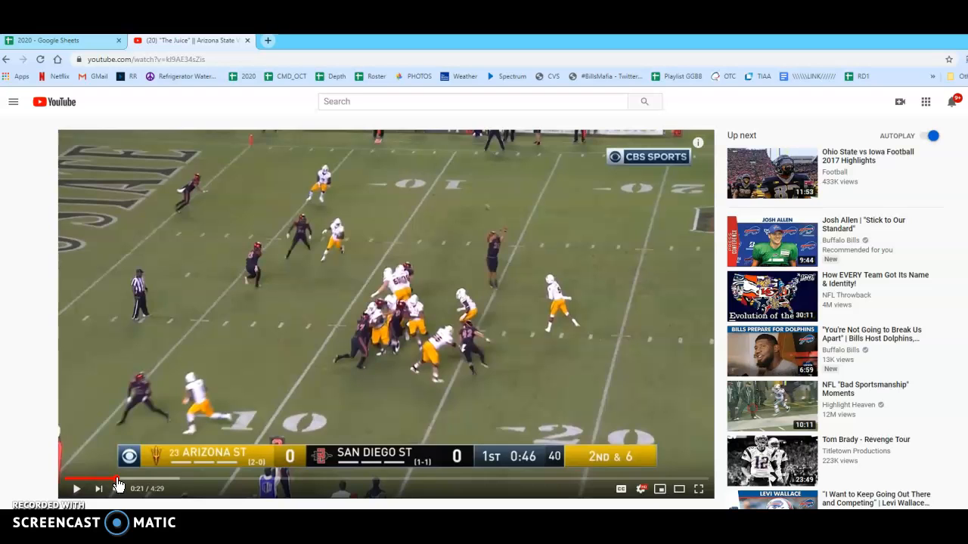
left_click(113, 479)
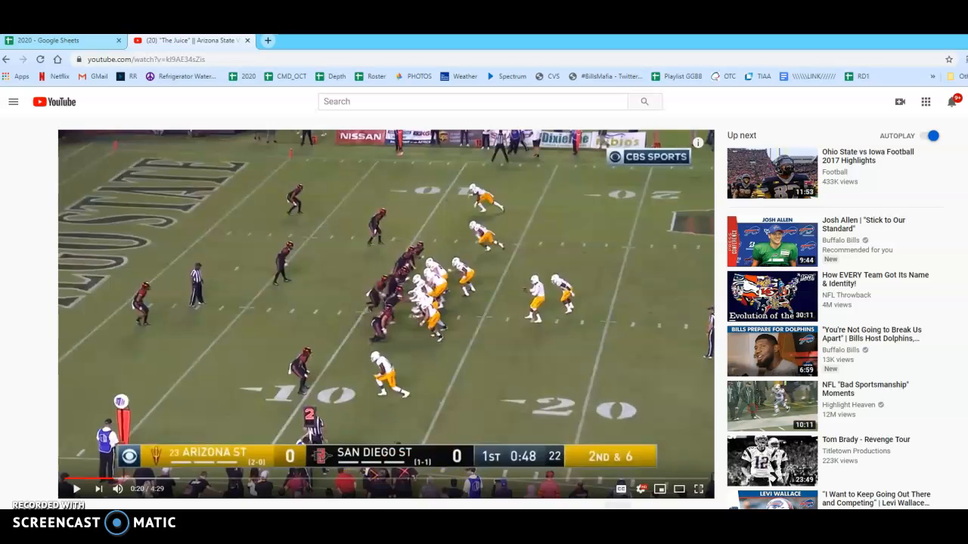
Copy the video's share link with a start time of 0:20 and return to the 2020 spreadsheet
left_click(617, 530)
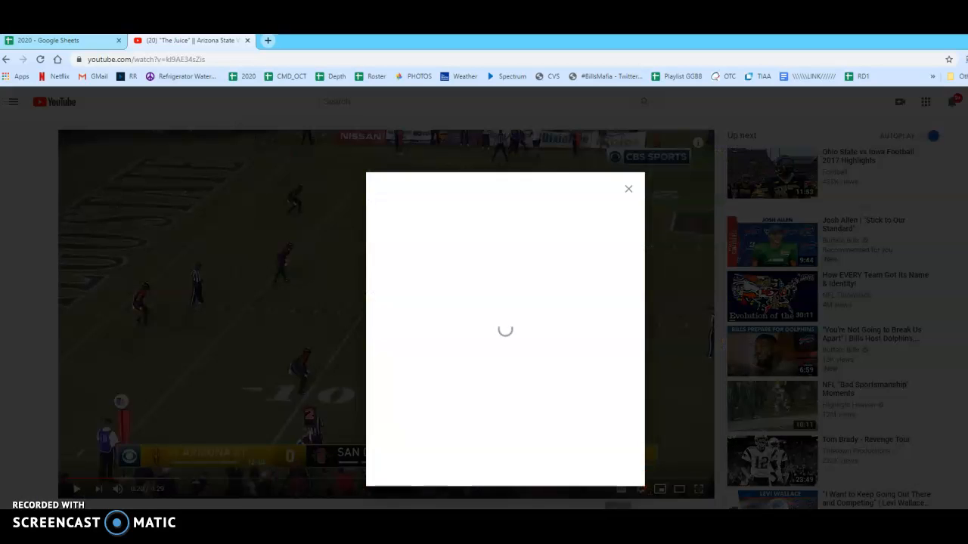
left_click(385, 394)
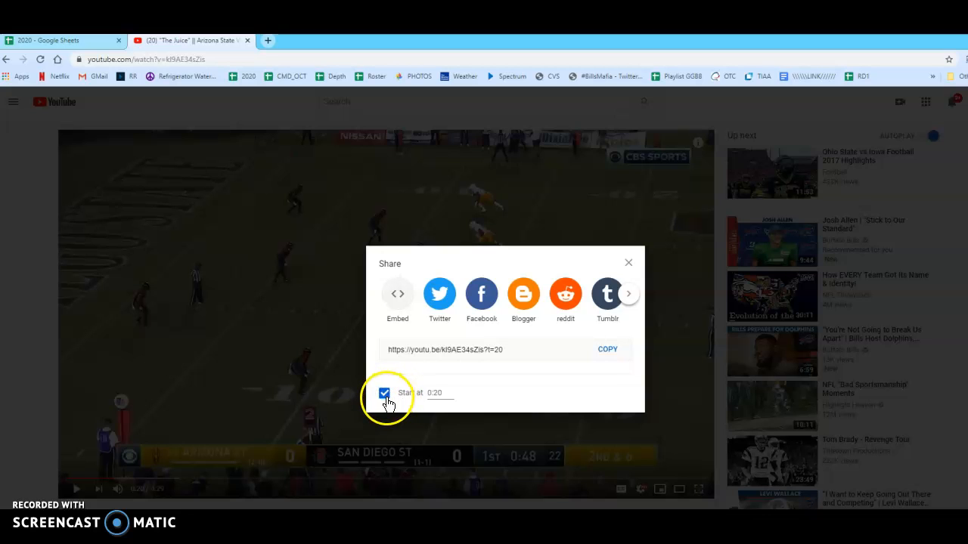
left_click(608, 350)
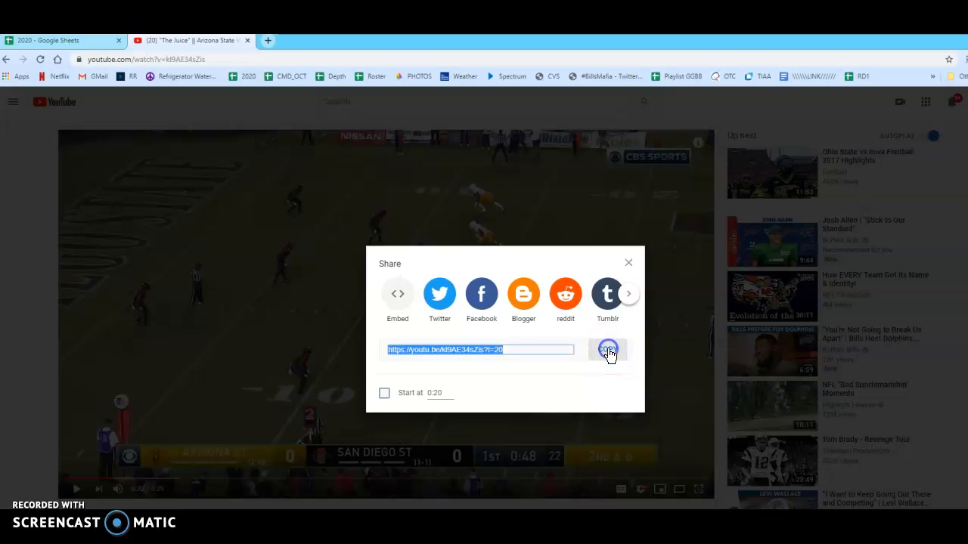
left_click(60, 41)
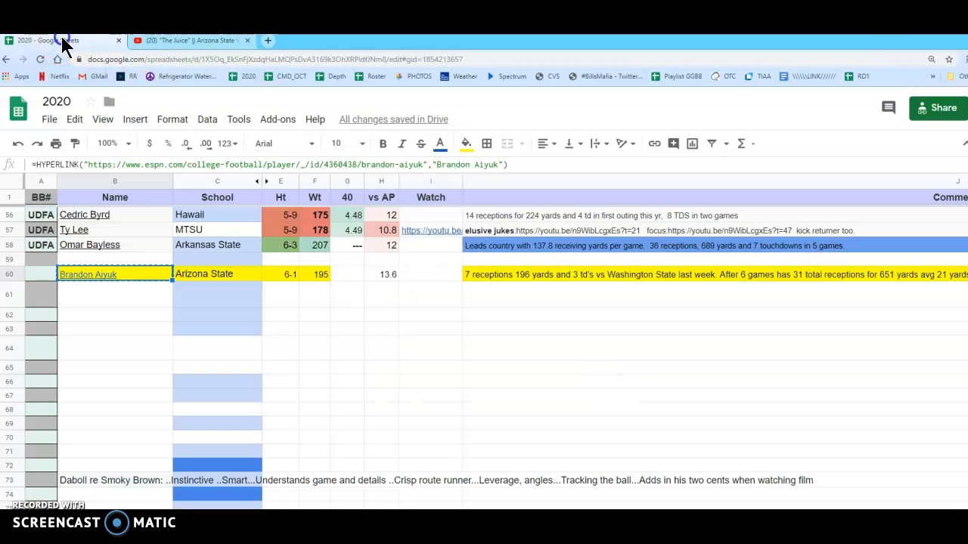
left_click(423, 275)
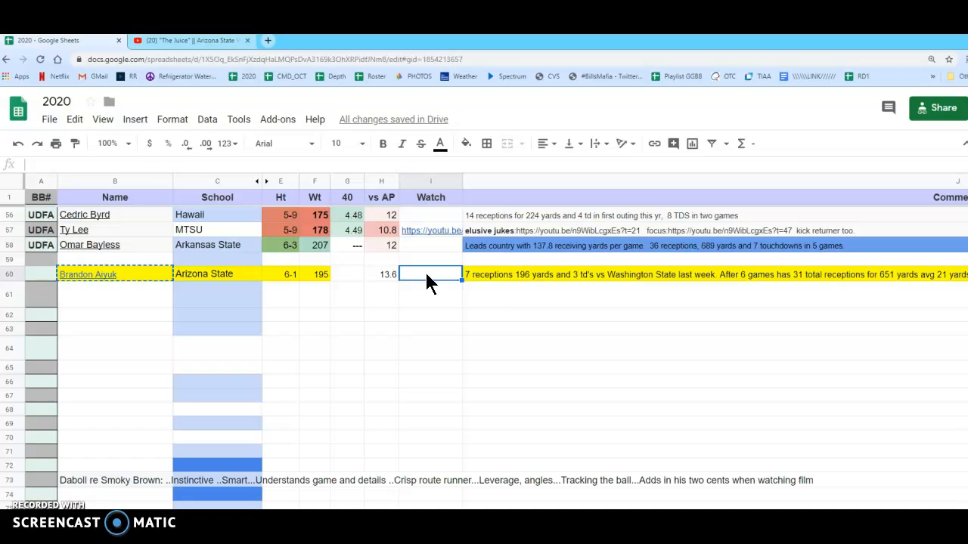
key("ctrl+v")
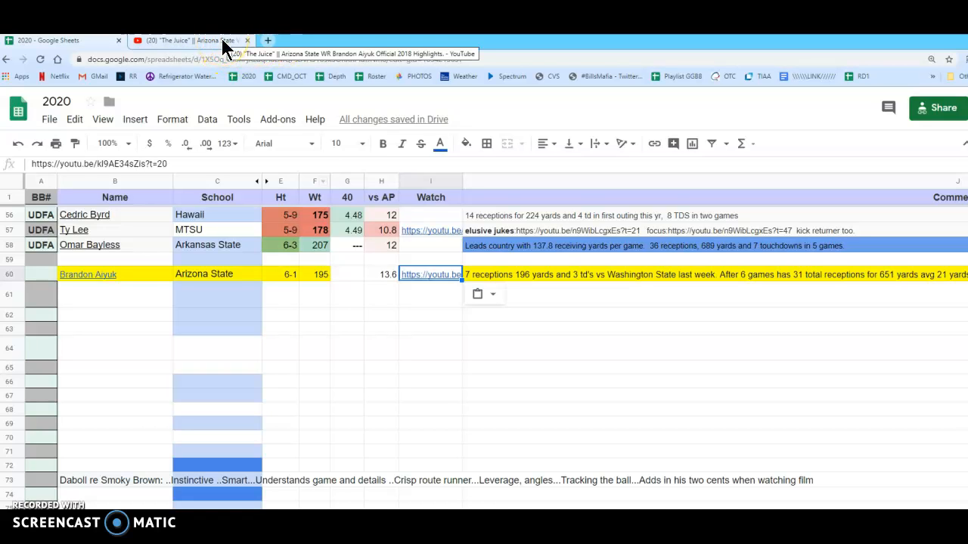
Copy Brandon Aiyuk's name from the sheet and search the web for Brandon Aiyuk "40 time" in a new tab
left_click(269, 41)
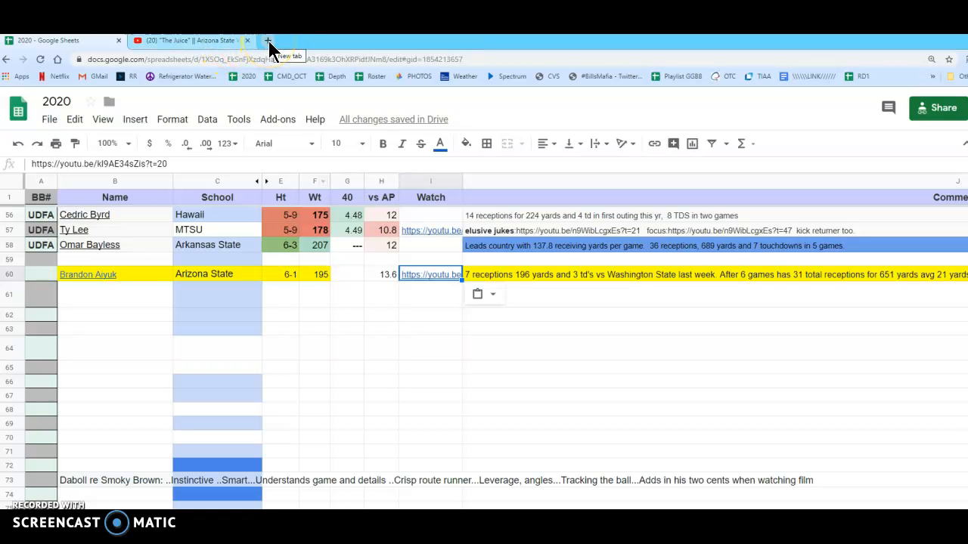
left_click(131, 275)
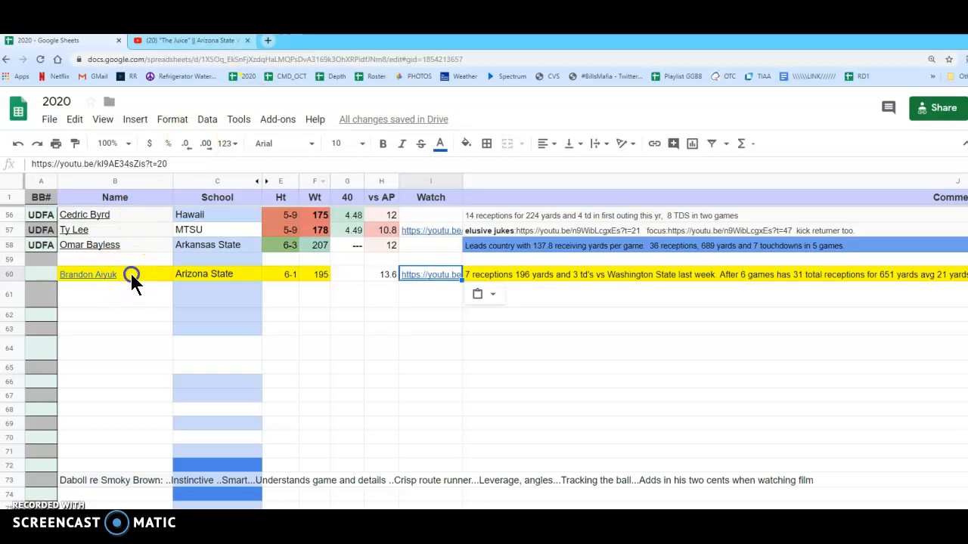
left_click(269, 41)
key("ctrl+v")
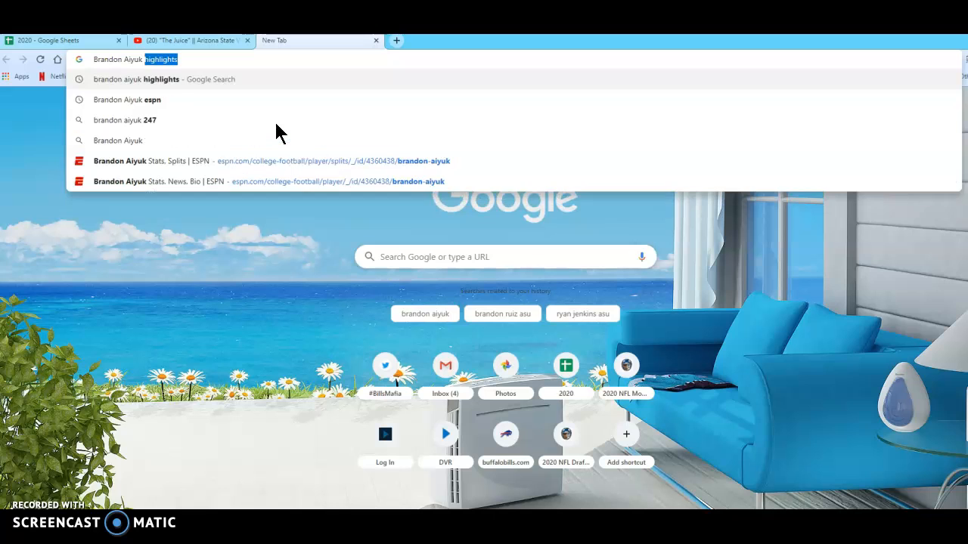
type("\"40 time")
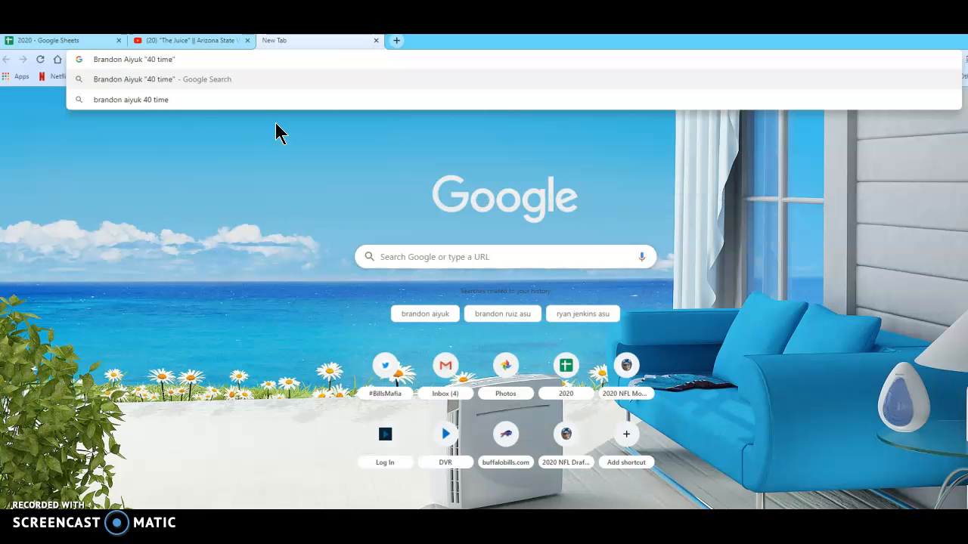
left_click(328, 195)
key("Return")
left_click(222, 201)
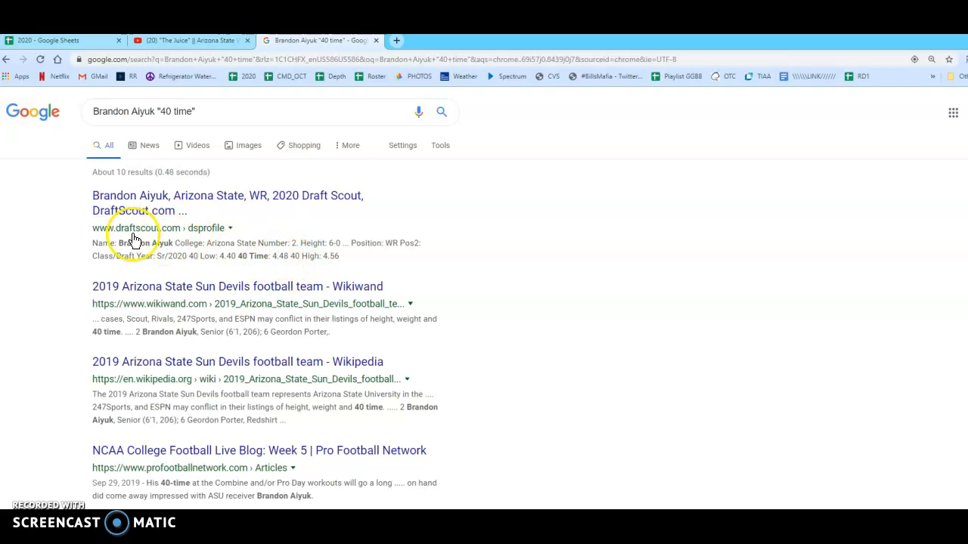
Copy the 4.48 time from the DraftScout search result into the 40 cell of Brandon Aiyuk's row
double_click(284, 256)
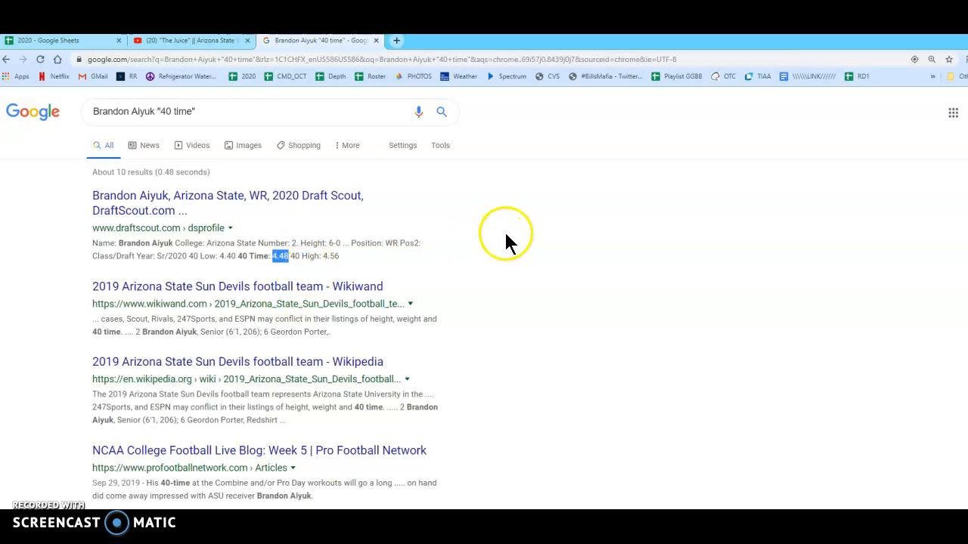
left_click(101, 40)
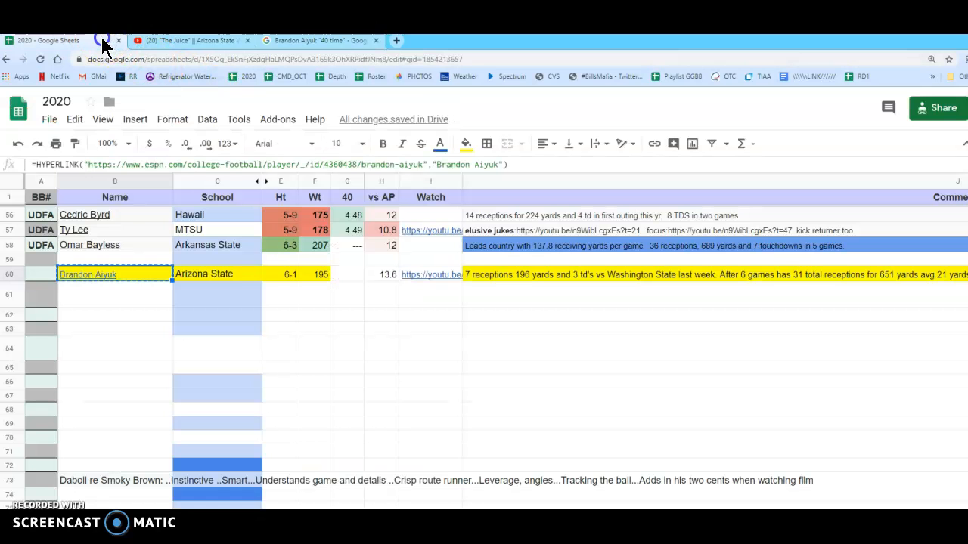
left_click(344, 276)
key("ctrl+v")
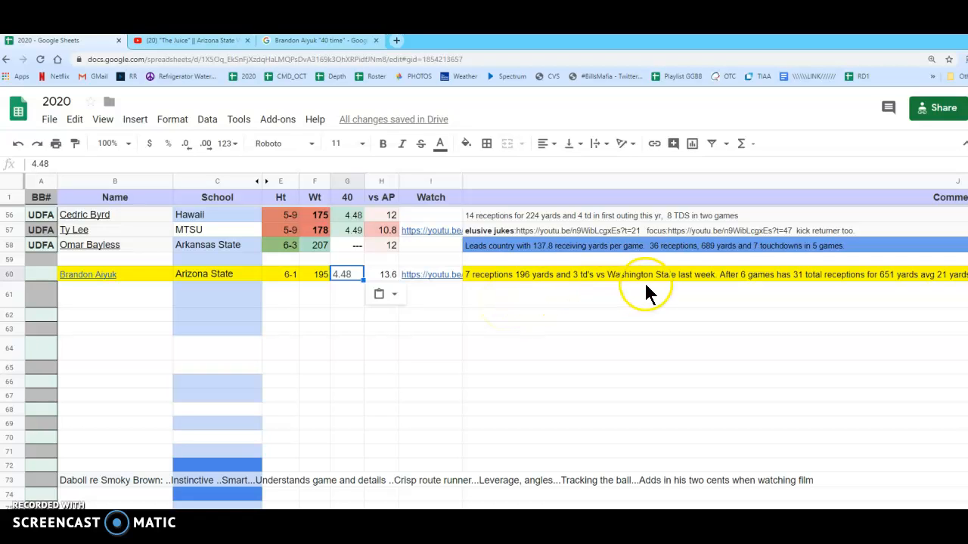
Review the full comment in Brandon Aiyuk's row, including his receiving yards per game and national ranking
double_click(485, 273)
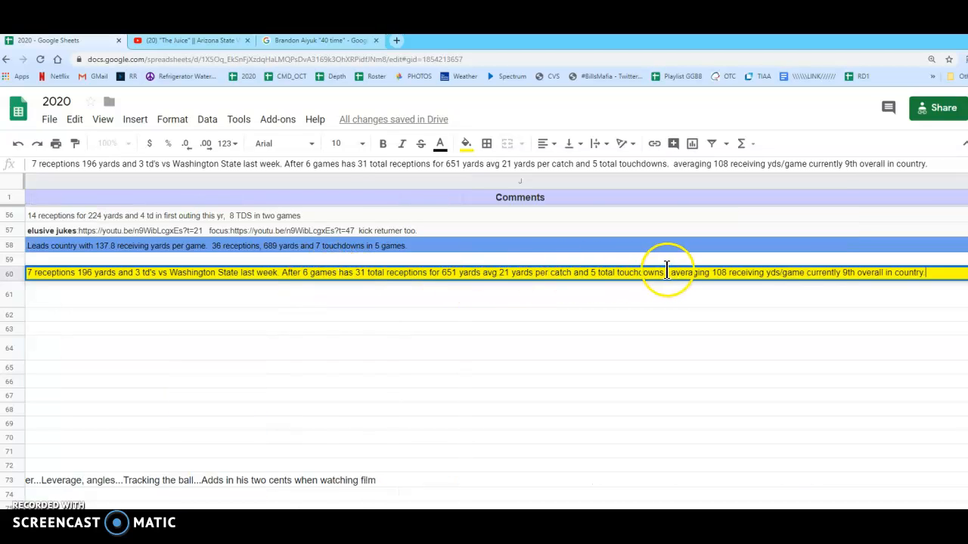
left_click_drag(929, 274, 806, 278)
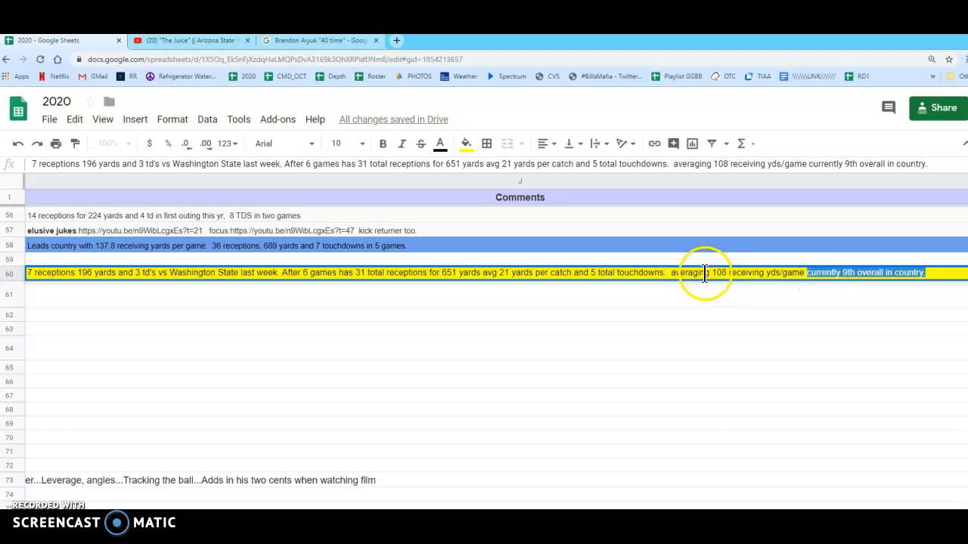
left_click(119, 355)
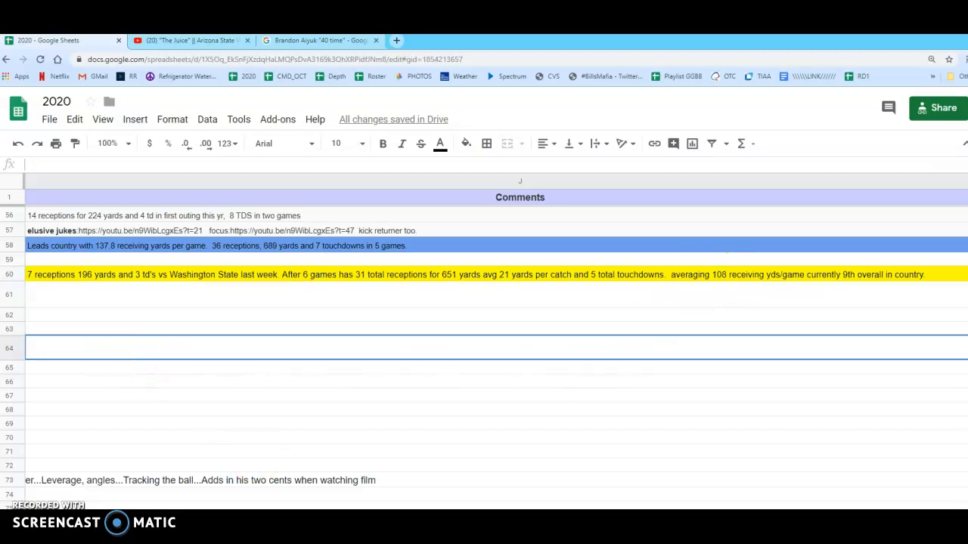
scroll(484, 355, "left", 6)
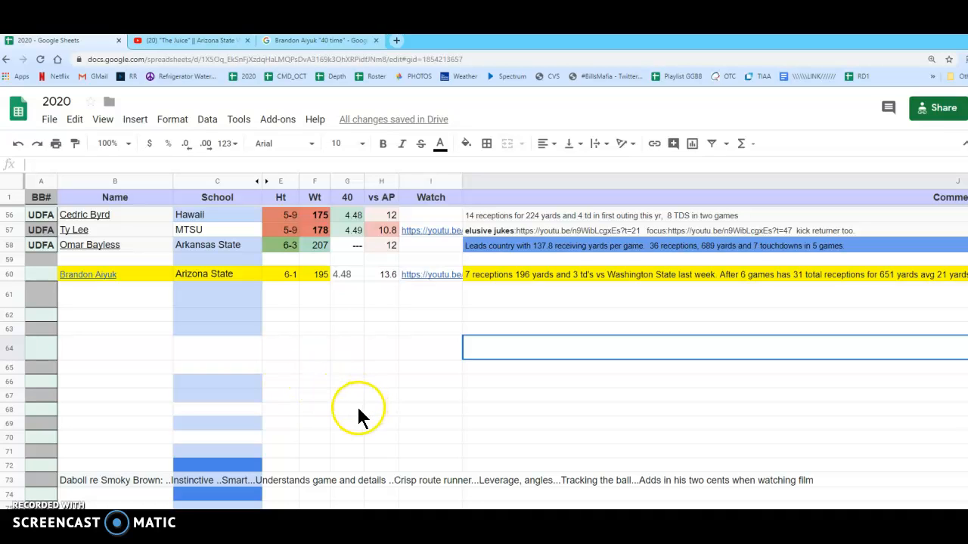
Apply the formatting of Ty Lee's 40 cell and Omar Bayless's vs AP cell to the matching cells in Brandon Aiyuk's row
left_click(348, 279)
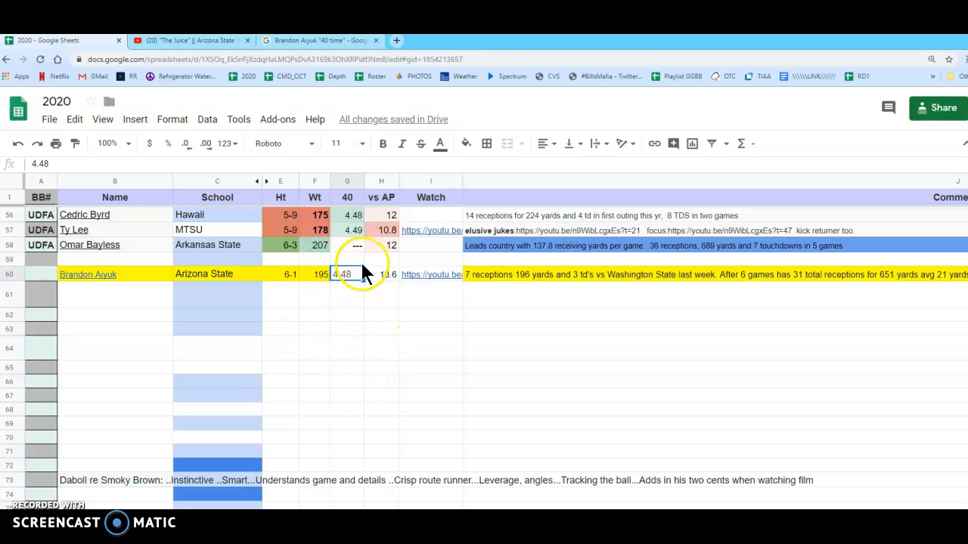
left_click(349, 229)
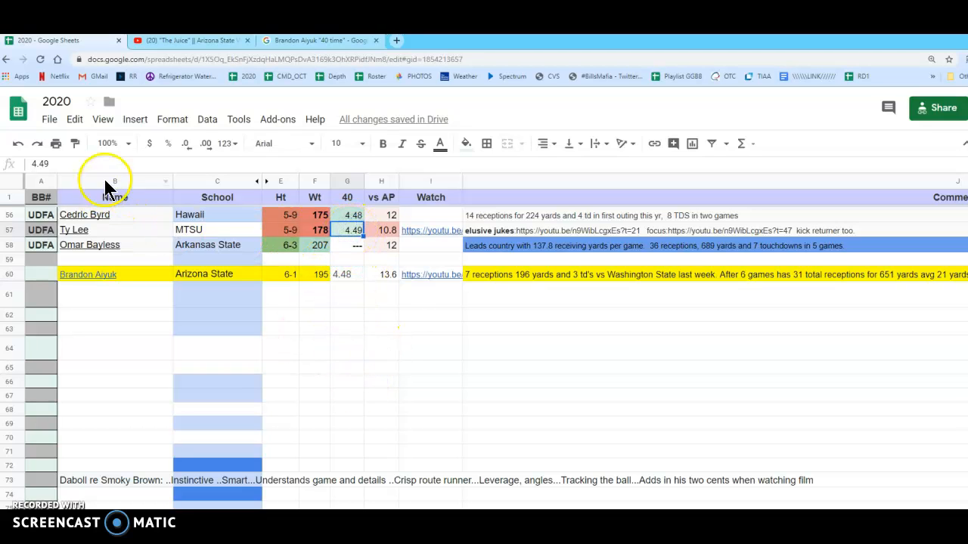
left_click(75, 143)
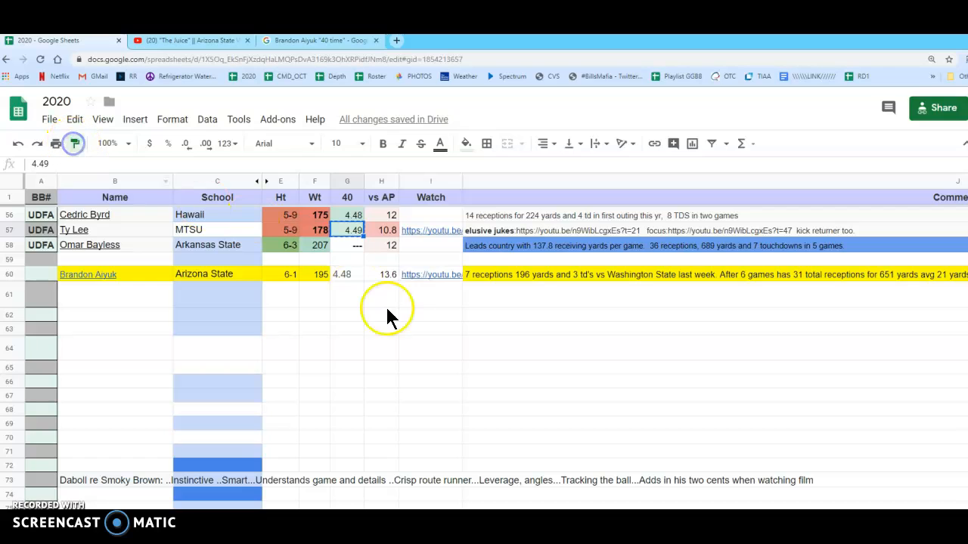
left_click(348, 275)
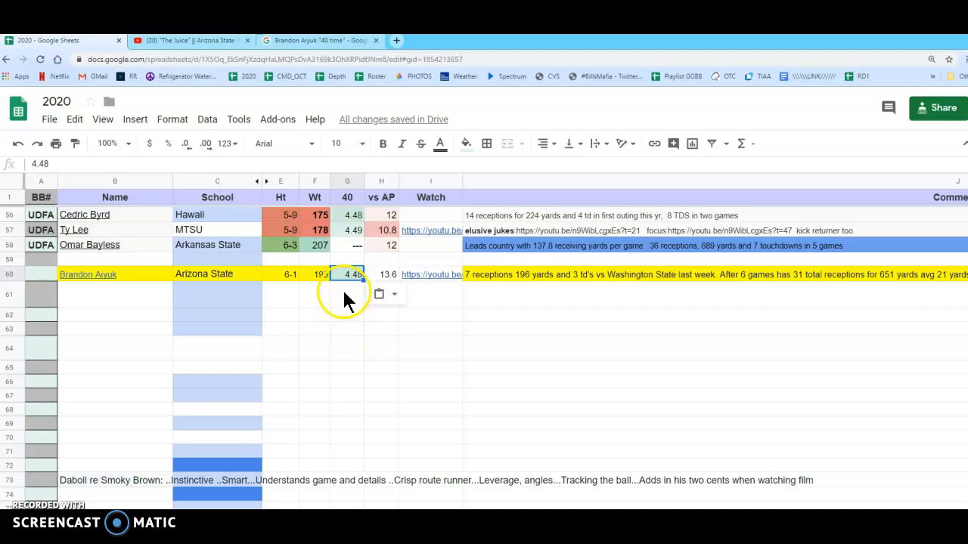
left_click(384, 247)
left_click(75, 143)
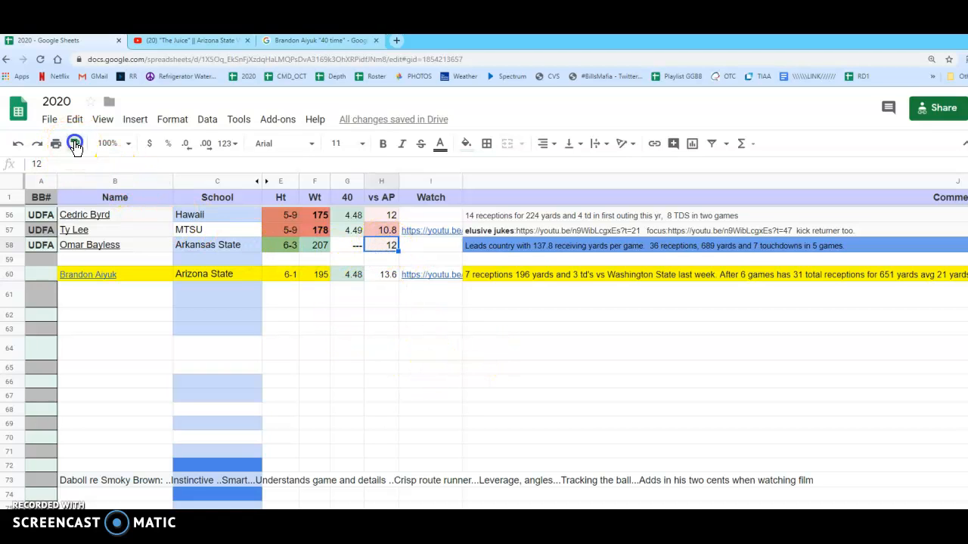
left_click(383, 272)
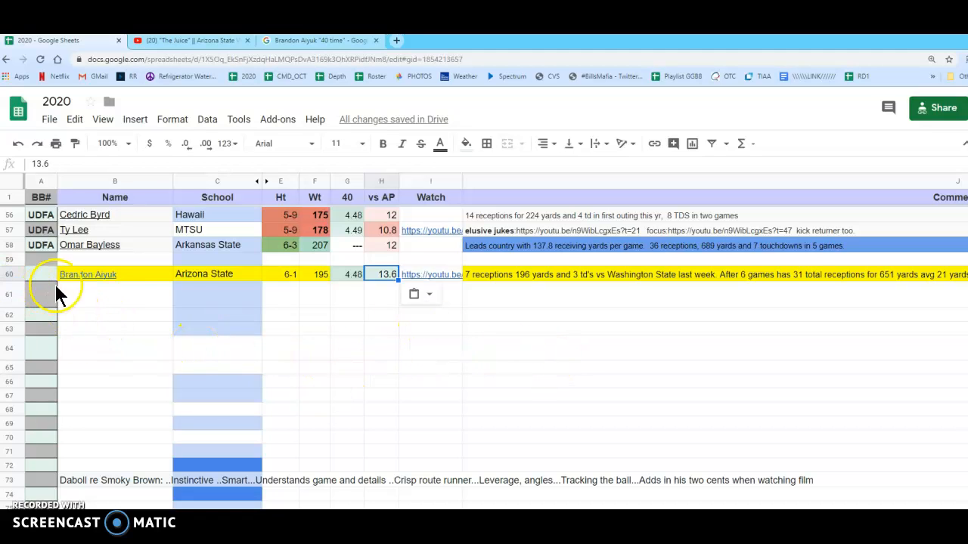
left_click(202, 352)
Insert one blank row above Collin Johnson's row, BB# 85, in the ranked prospects list
scroll(378, 378, "up", 5)
scroll(376, 378, "up", 7)
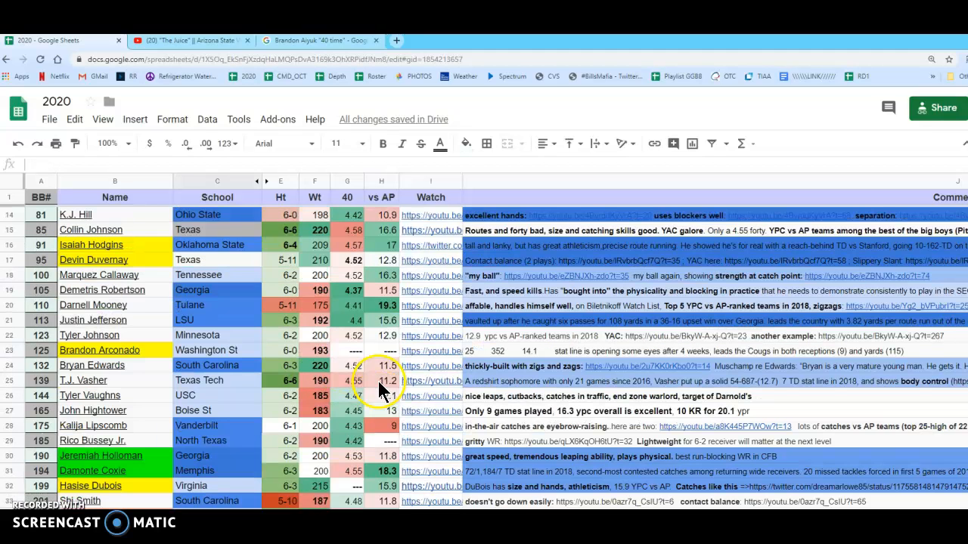
scroll(379, 378, "down", 10)
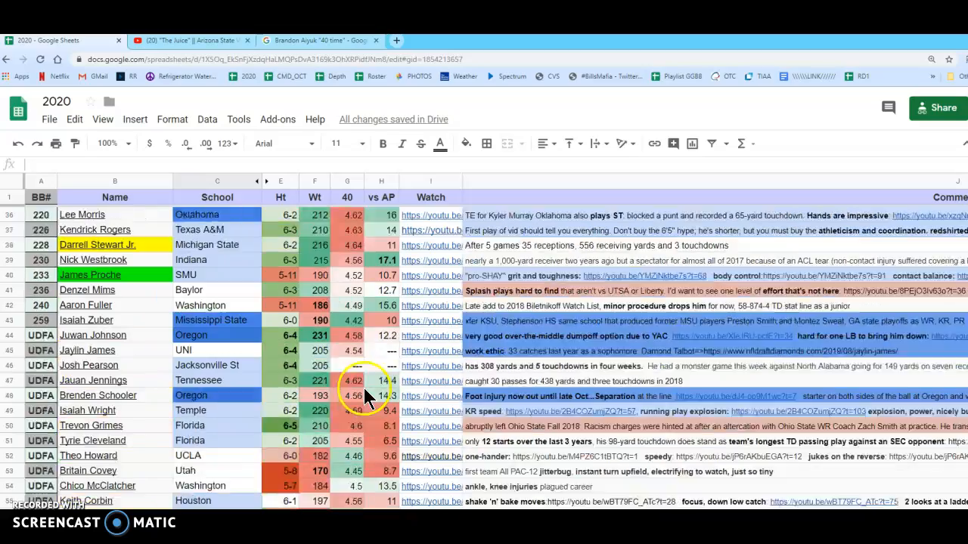
scroll(365, 393, "down", 3)
scroll(363, 393, "up", 7)
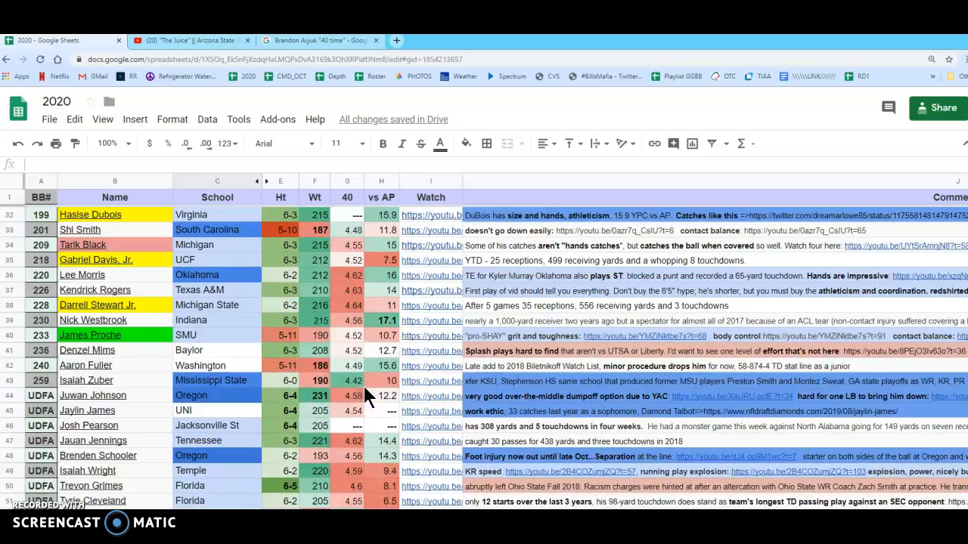
scroll(360, 393, "up", 2)
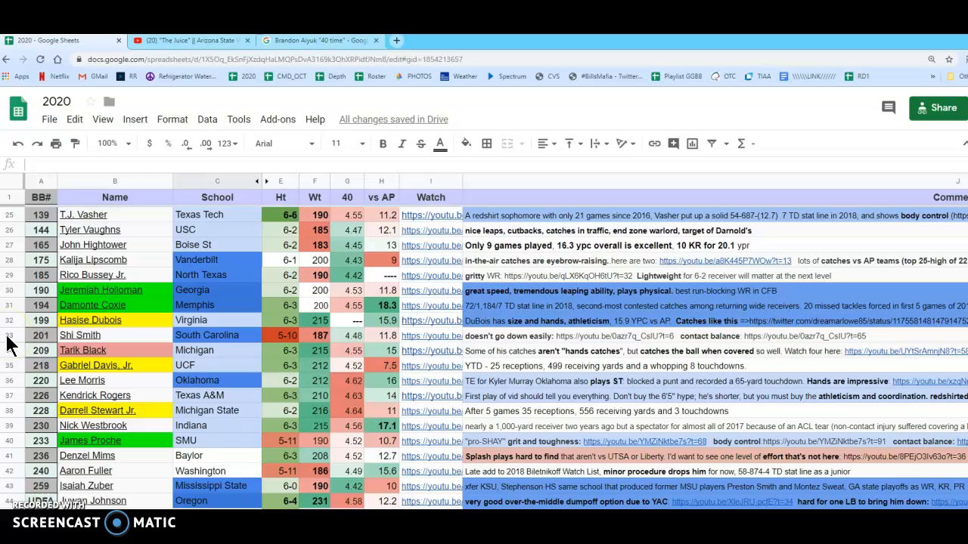
scroll(11, 342, "up", 7)
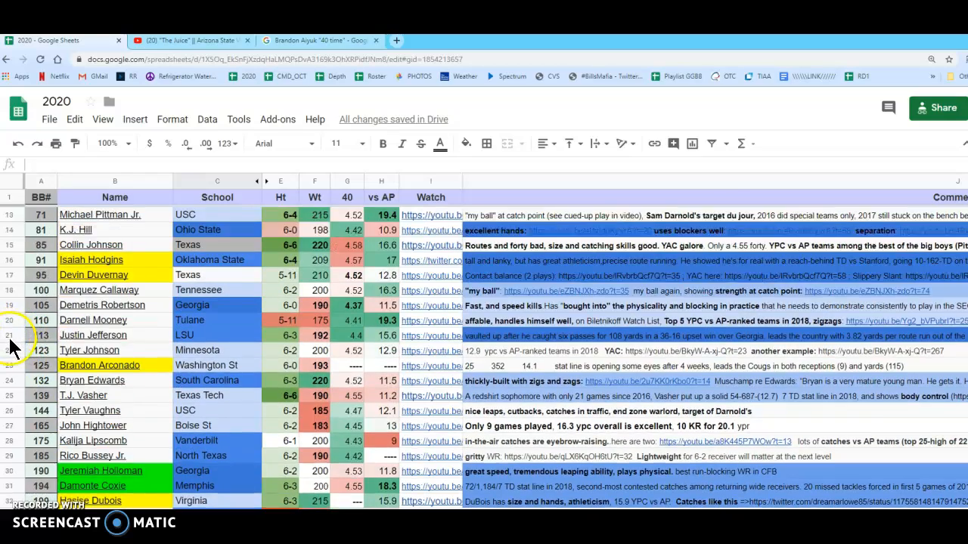
scroll(11, 342, "up", 1)
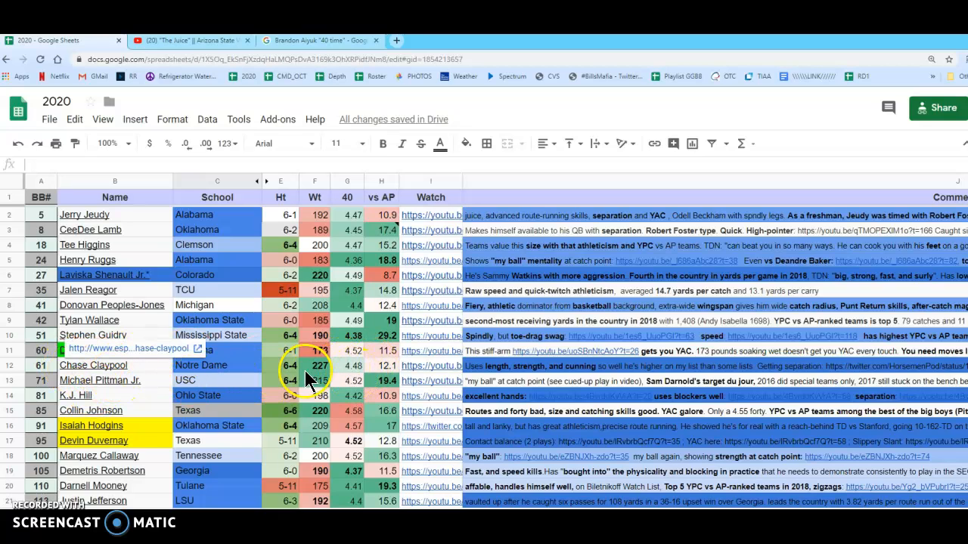
left_click(7, 412)
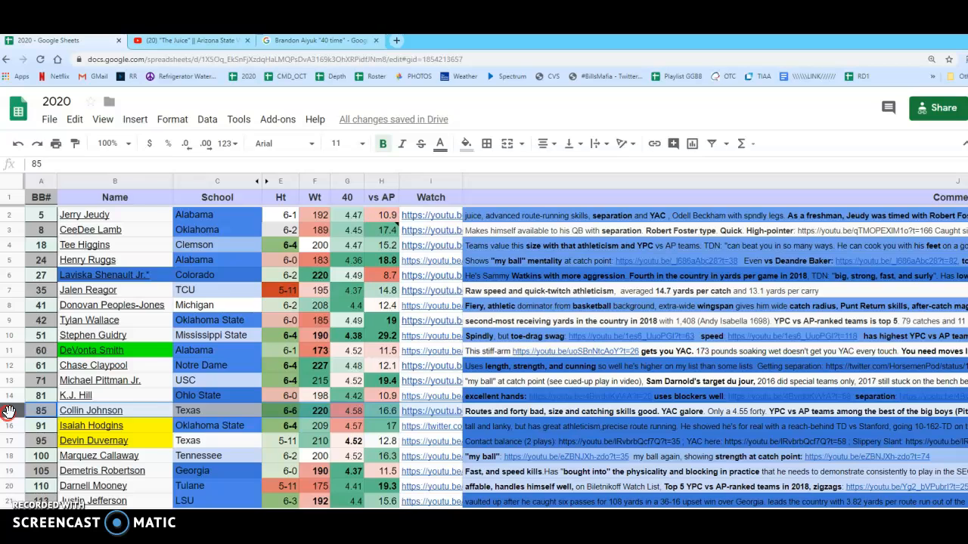
right_click(9, 411)
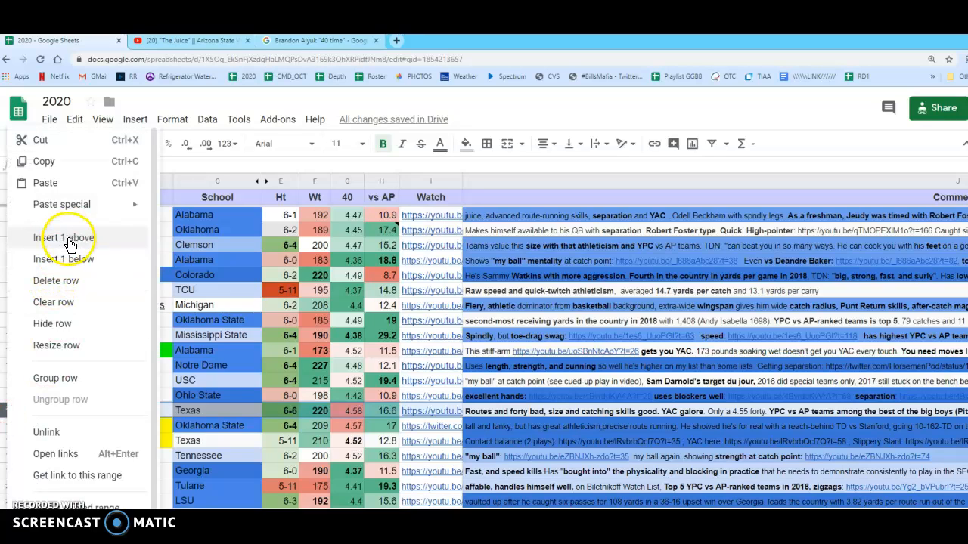
left_click(15, 411)
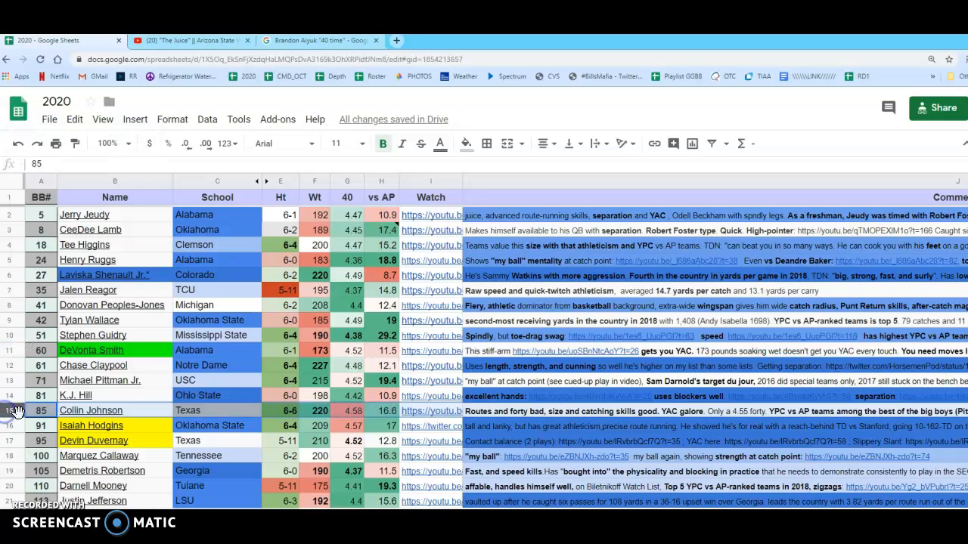
right_click(9, 411)
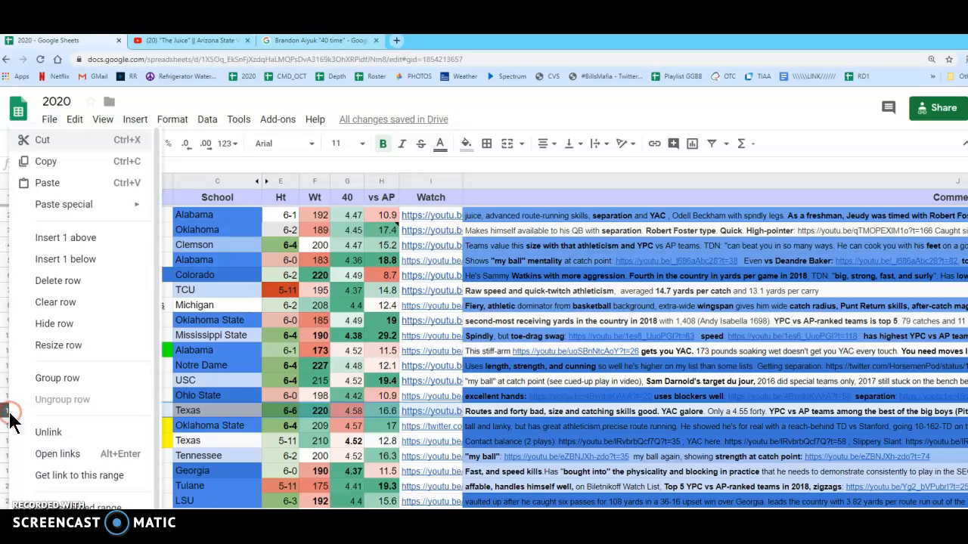
left_click(66, 239)
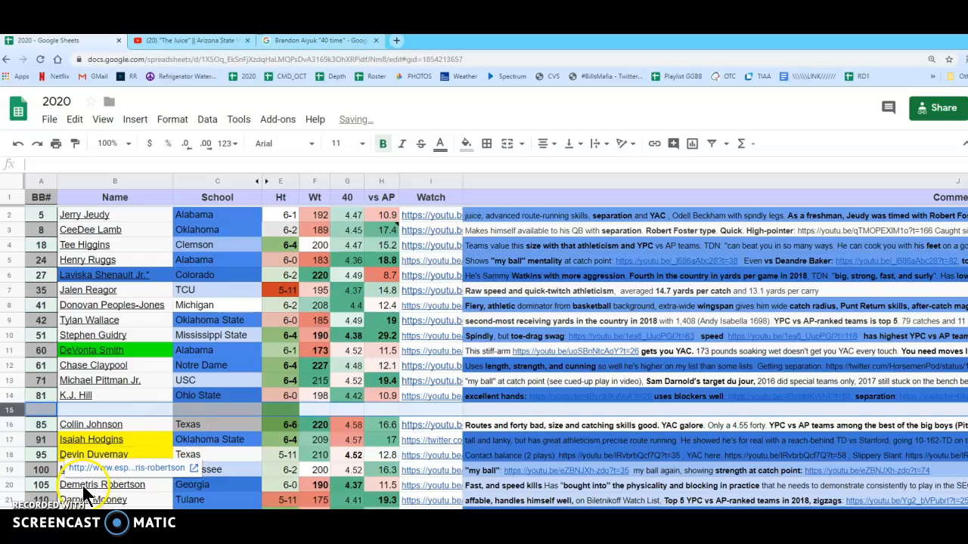
Copy Brandon Aiyuk's entire row from below the list into the blank row between K.J. Hill and Collin Johnson
scroll(255, 498, "down", 5)
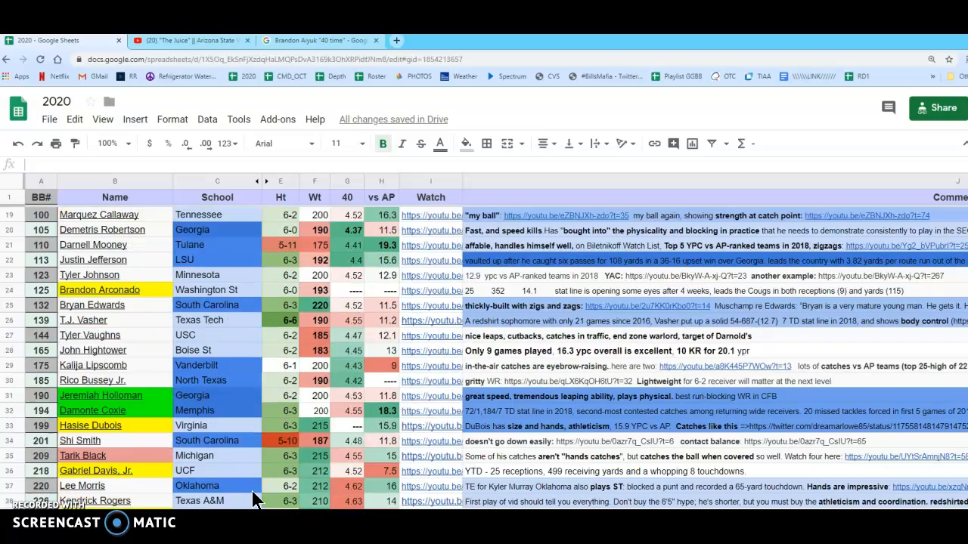
scroll(253, 499, "down", 10)
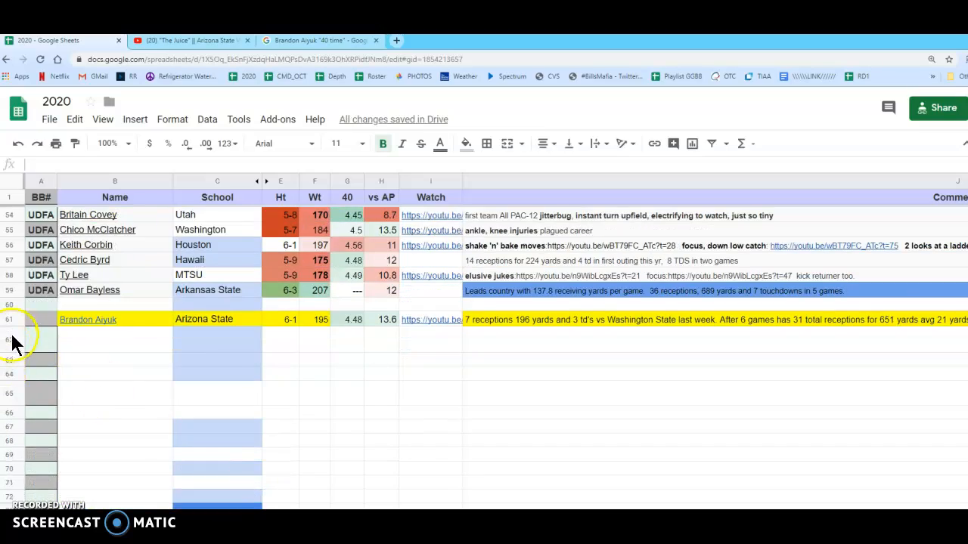
left_click(9, 318)
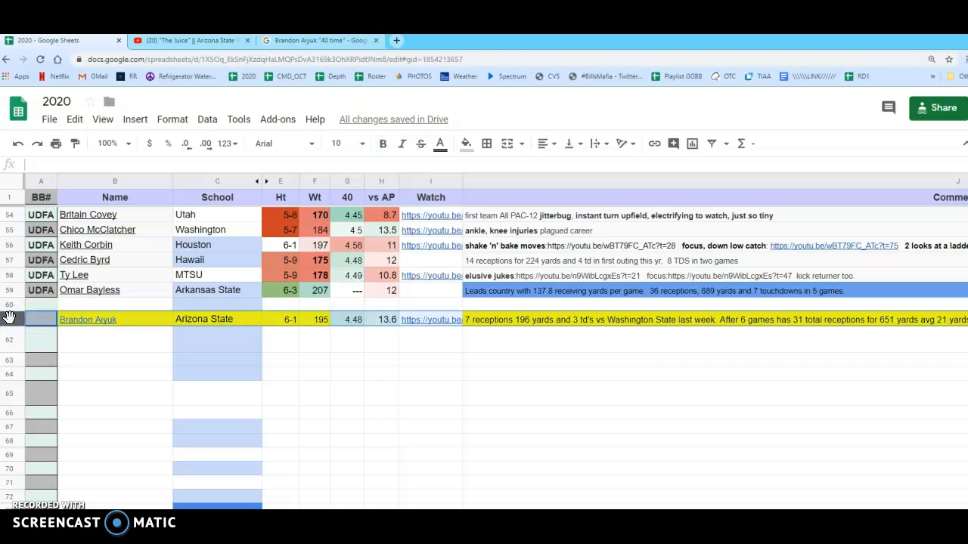
key("ctrl+c")
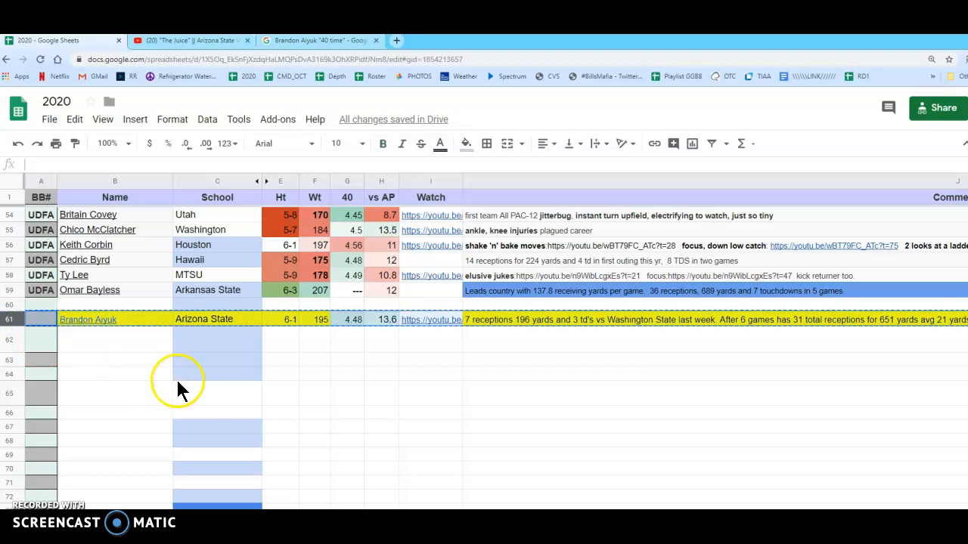
scroll(276, 420, "up", 12)
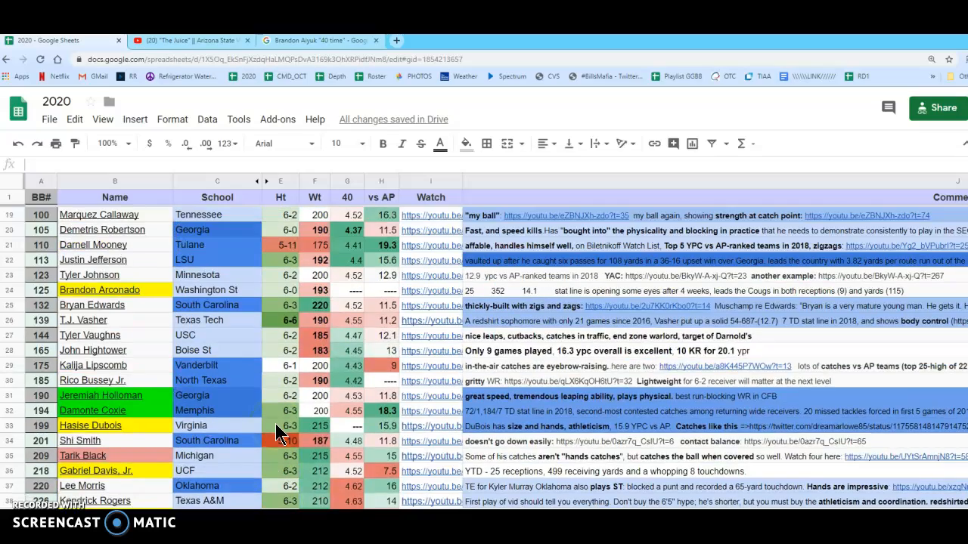
scroll(273, 421, "up", 2)
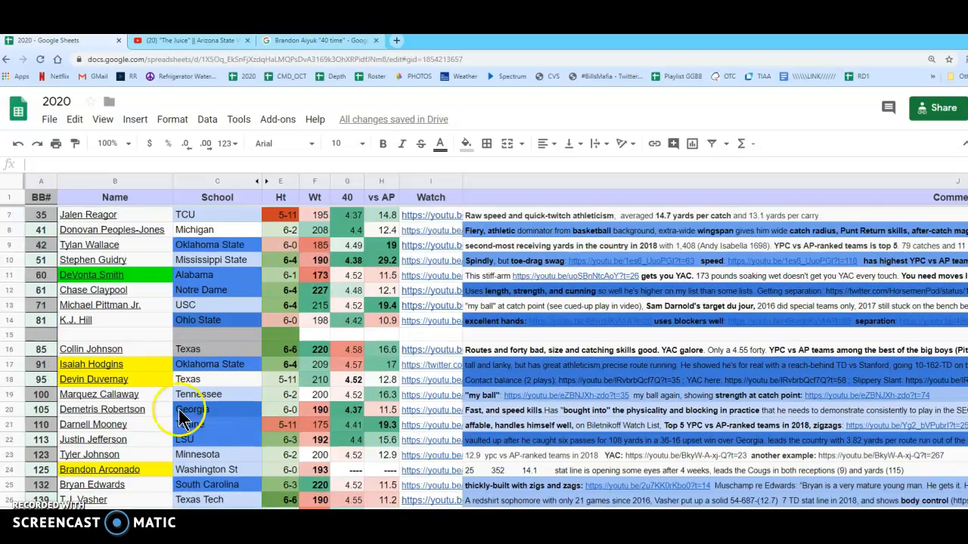
left_click(10, 334)
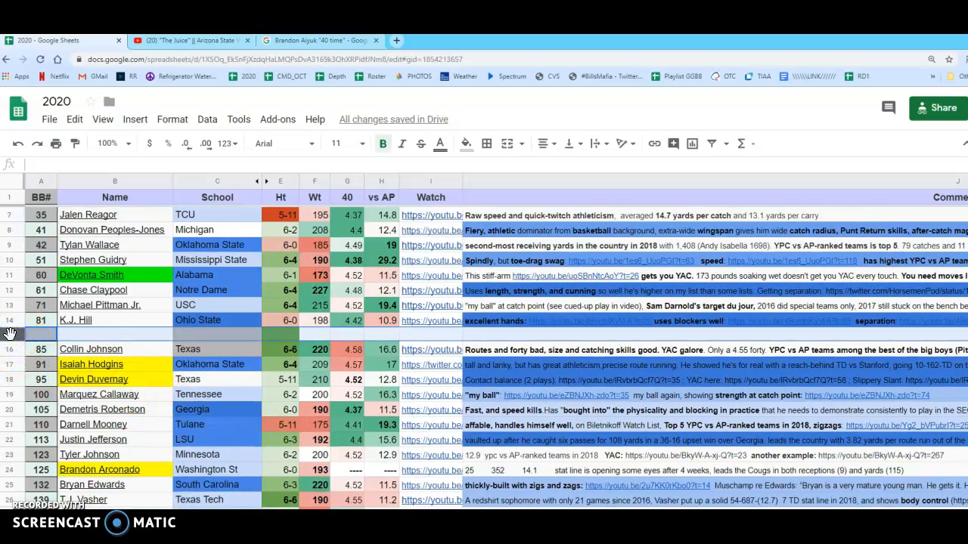
key("ctrl+v")
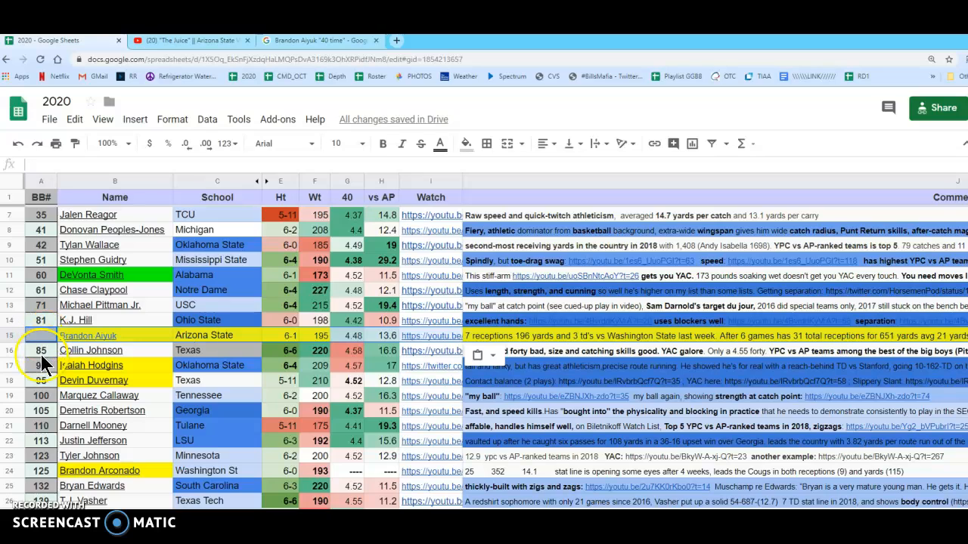
Set Brandon Aiyuk's BB# to 84 and apply the formatting of Collin Johnson's BB# cell to it
left_click(42, 337)
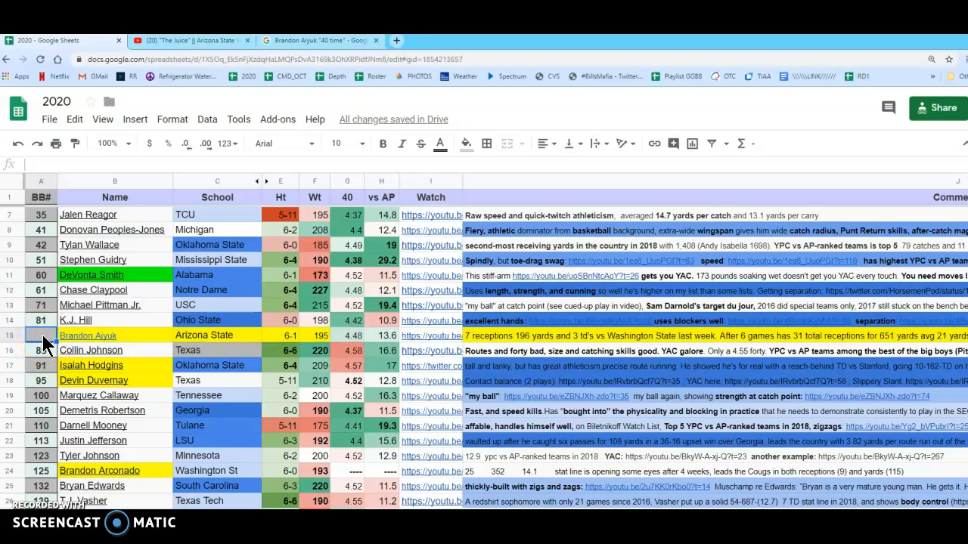
type("84")
key("Return")
left_click(73, 144)
left_click(35, 337)
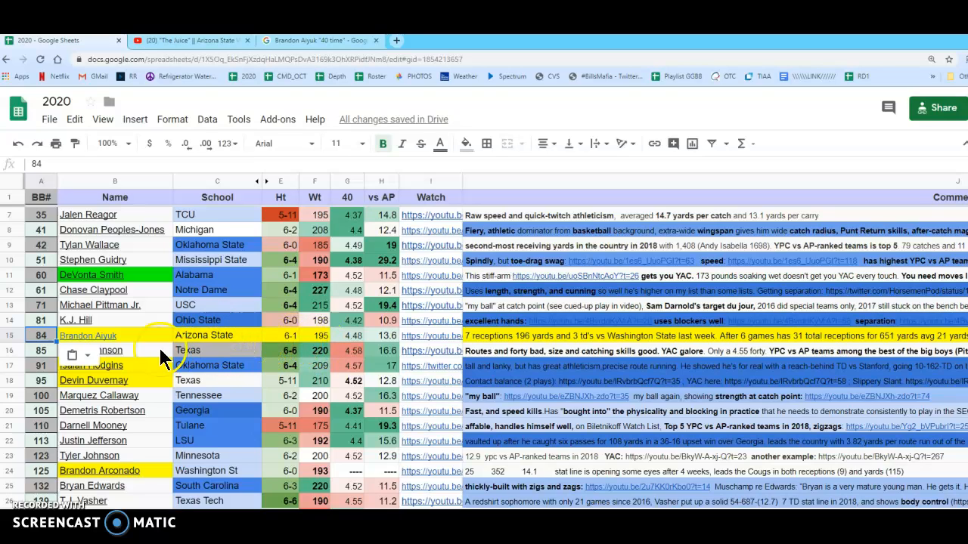
Review the 40, vs AP and Watch entries in Brandon Aiyuk's ranked row and open its full comment
mouse_move(107, 335)
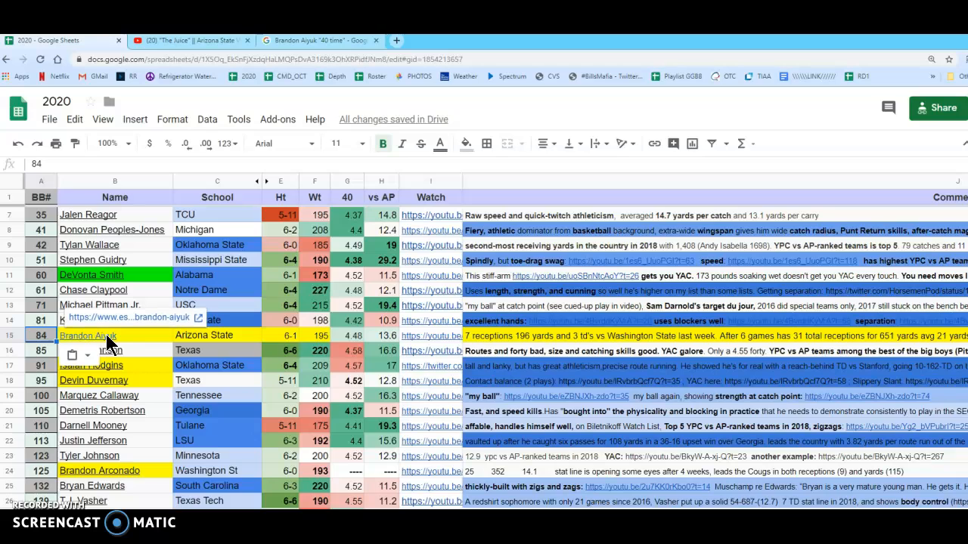
left_click(356, 340)
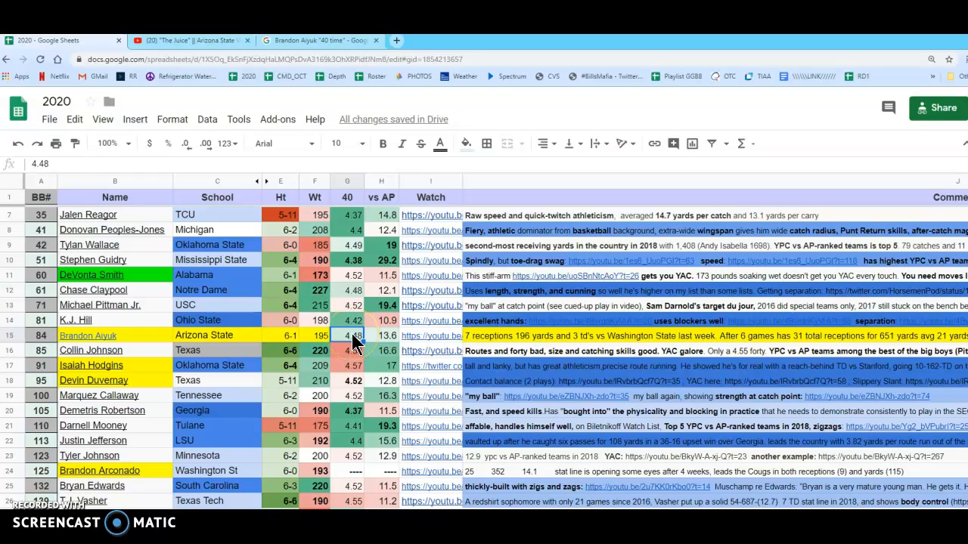
left_click(387, 335)
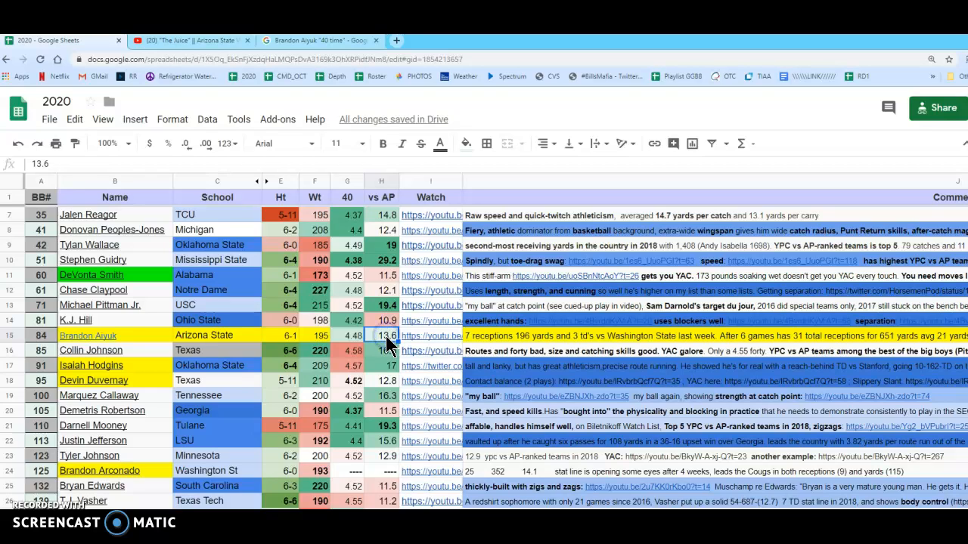
left_click(446, 338)
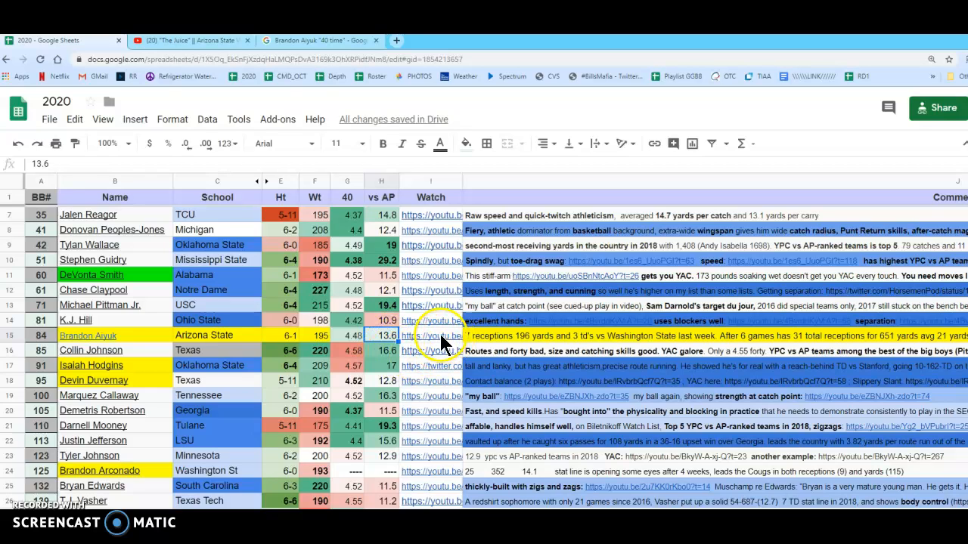
left_click(445, 338)
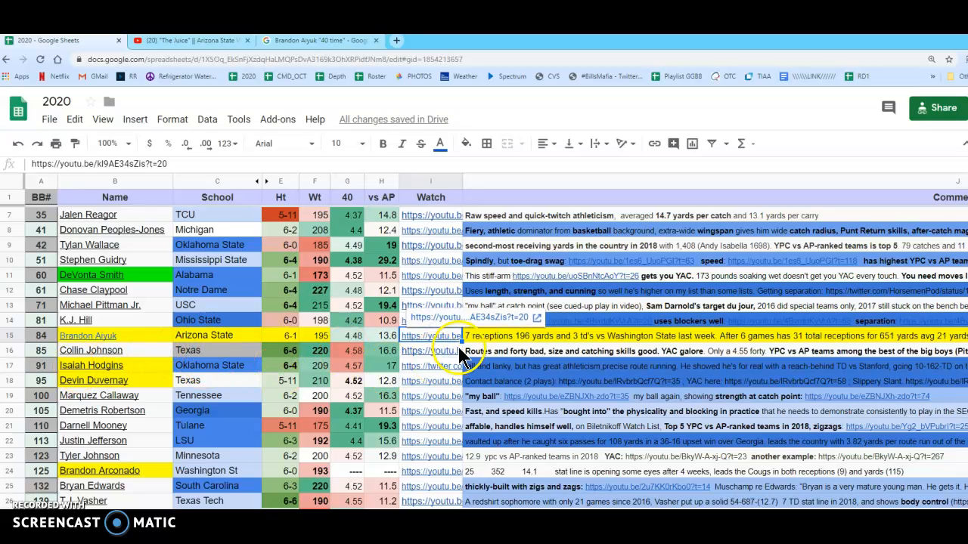
left_click(575, 335)
double_click(899, 333)
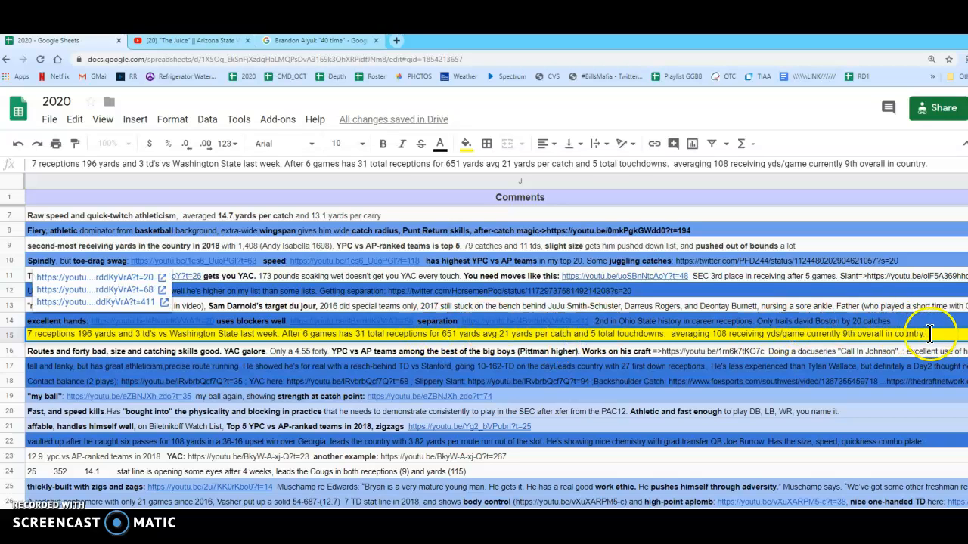